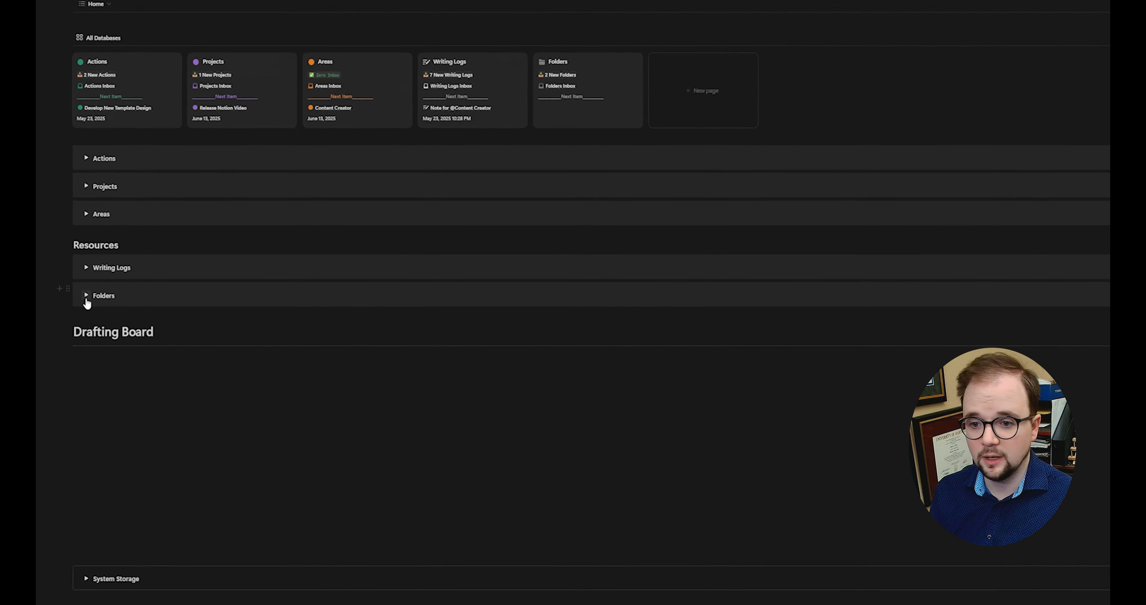
Step: Open the Content Creation Research folder full-page on its Writing Logs table of five logs
{"action": "left_click", "coordinate": [153, 212]}
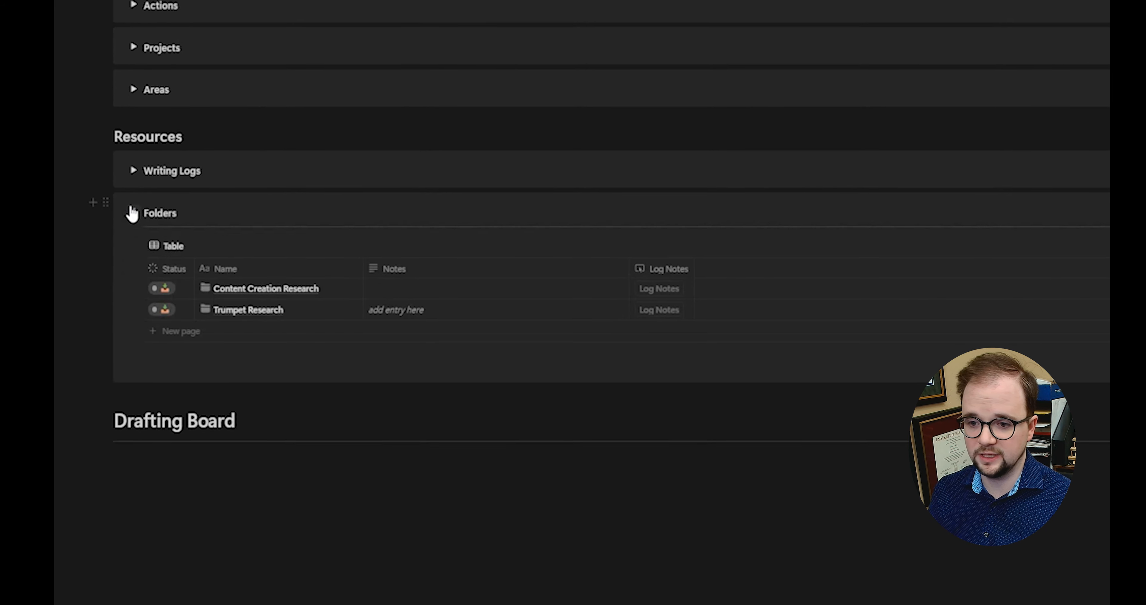
{"action": "left_click", "coordinate": [394, 292]}
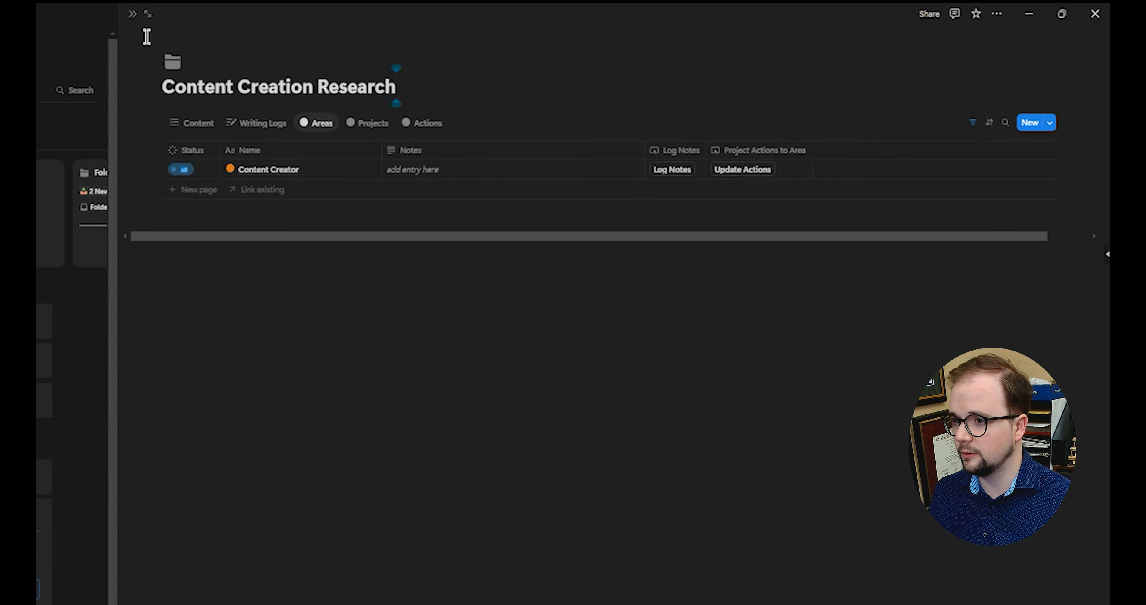
{"action": "left_click", "coordinate": [148, 14]}
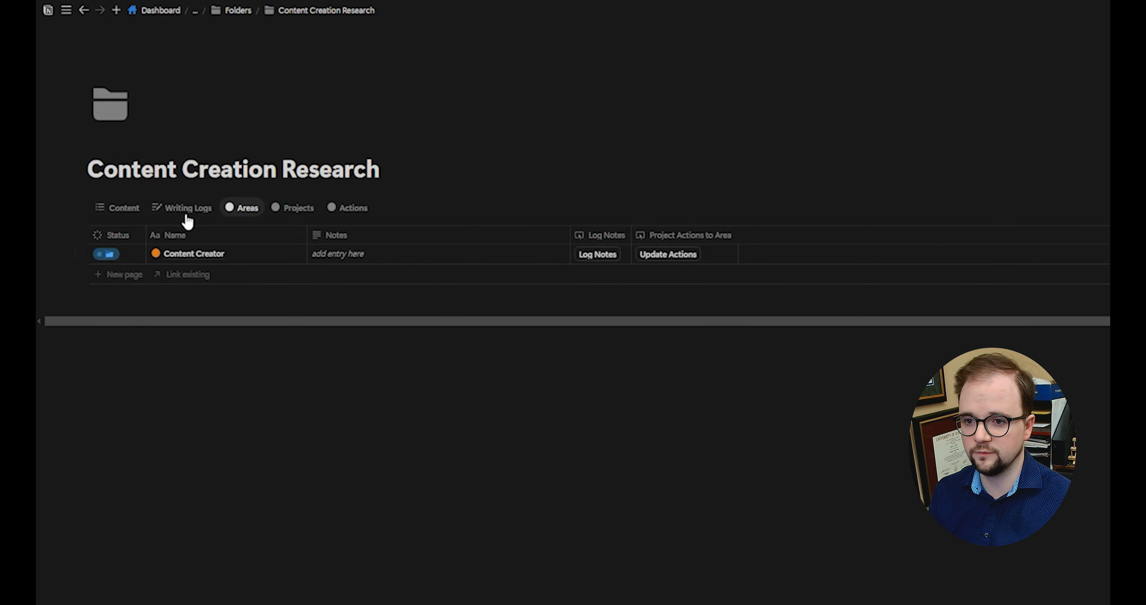
{"action": "left_click", "coordinate": [132, 209]}
{"action": "left_click", "coordinate": [191, 215]}
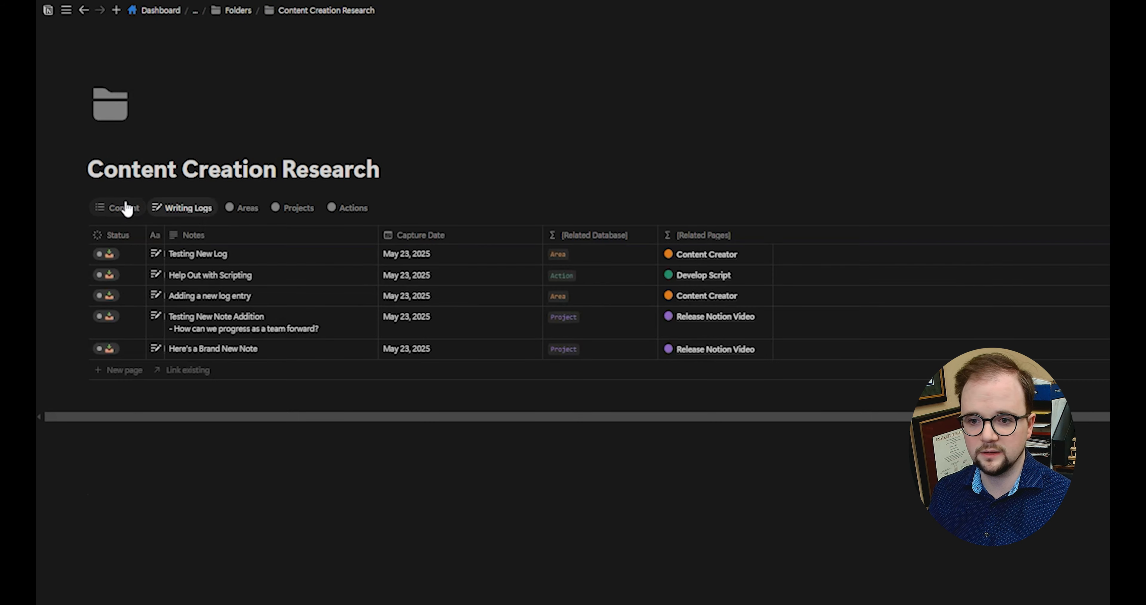
{"action": "left_click", "coordinate": [123, 208]}
{"action": "left_click", "coordinate": [179, 214]}
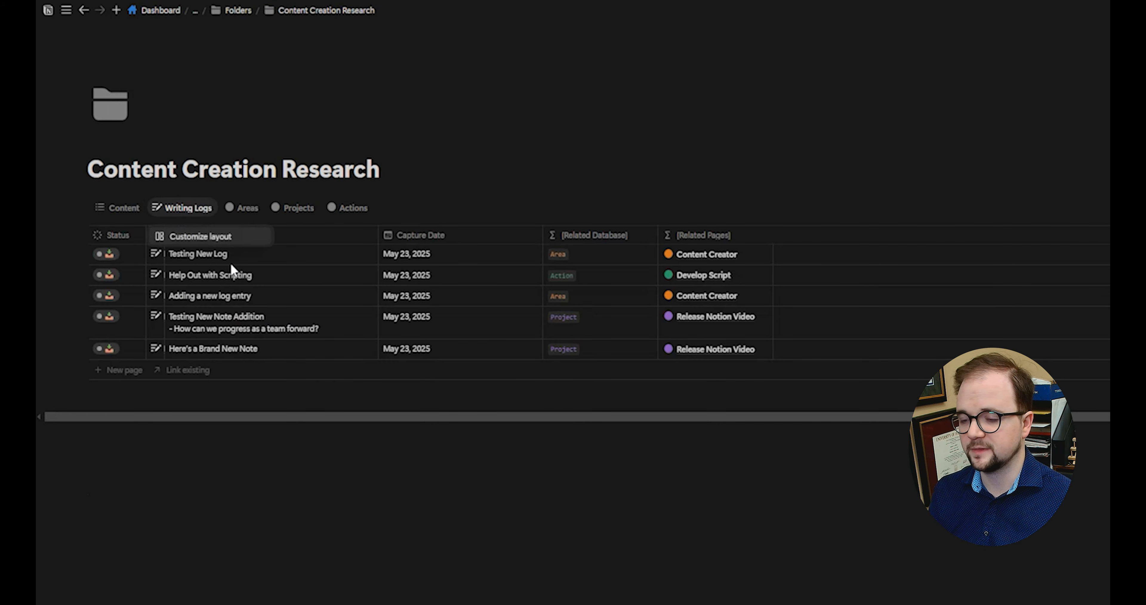
Step: Customize the folder page layout and switch to its Actions view listing three actions
{"action": "left_click", "coordinate": [221, 240]}
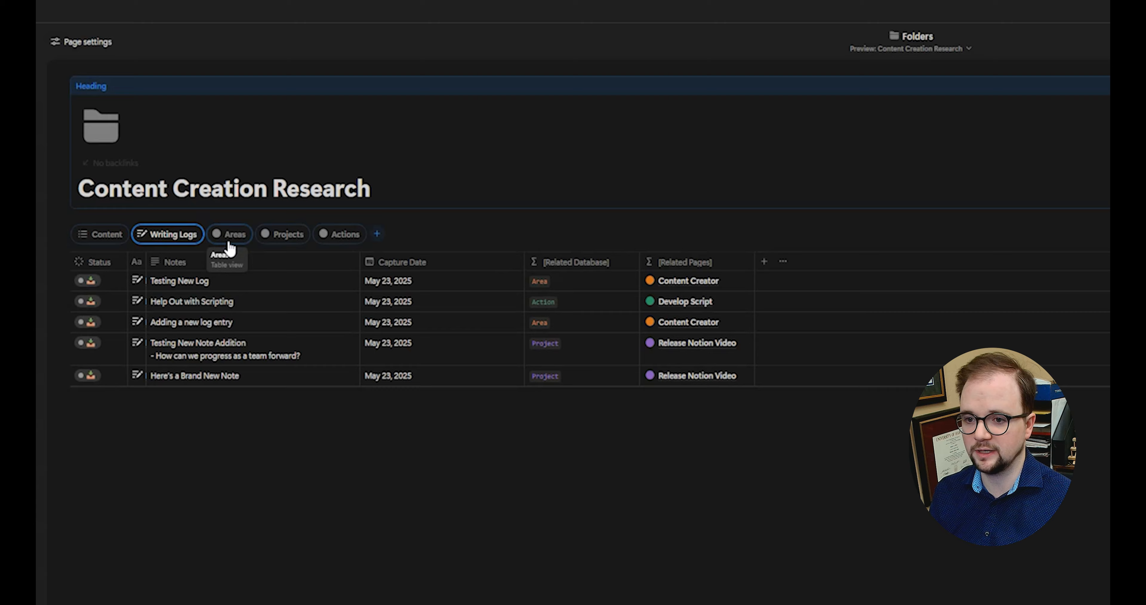
{"action": "left_click", "coordinate": [185, 230]}
{"action": "left_click", "coordinate": [339, 234]}
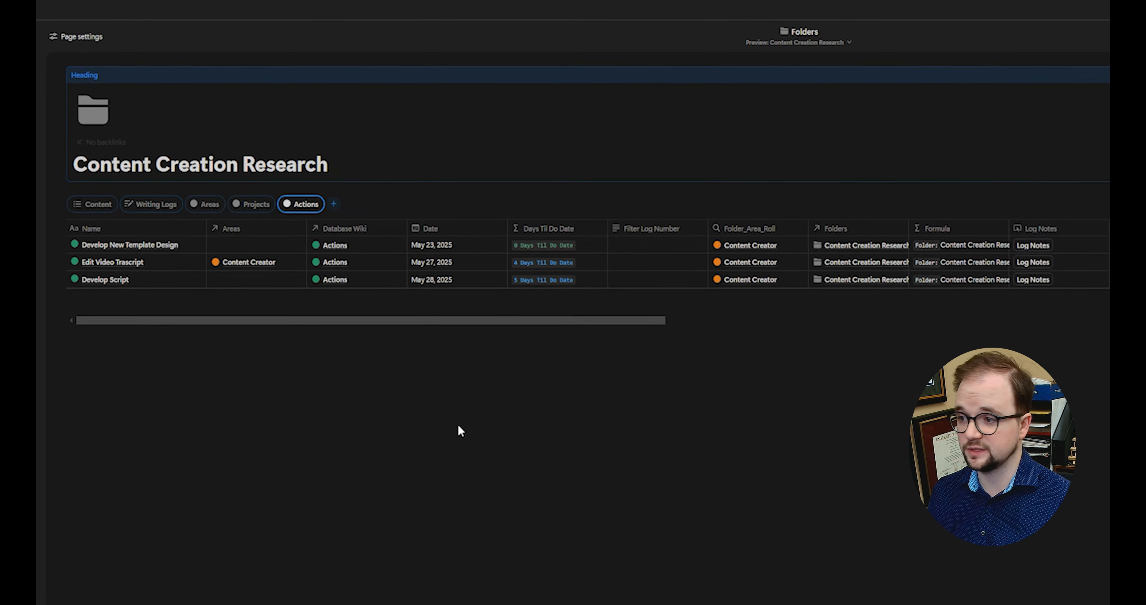
{"action": "scroll", "coordinate": [935, 241], "scroll_direction": "right", "scroll_amount": 10}
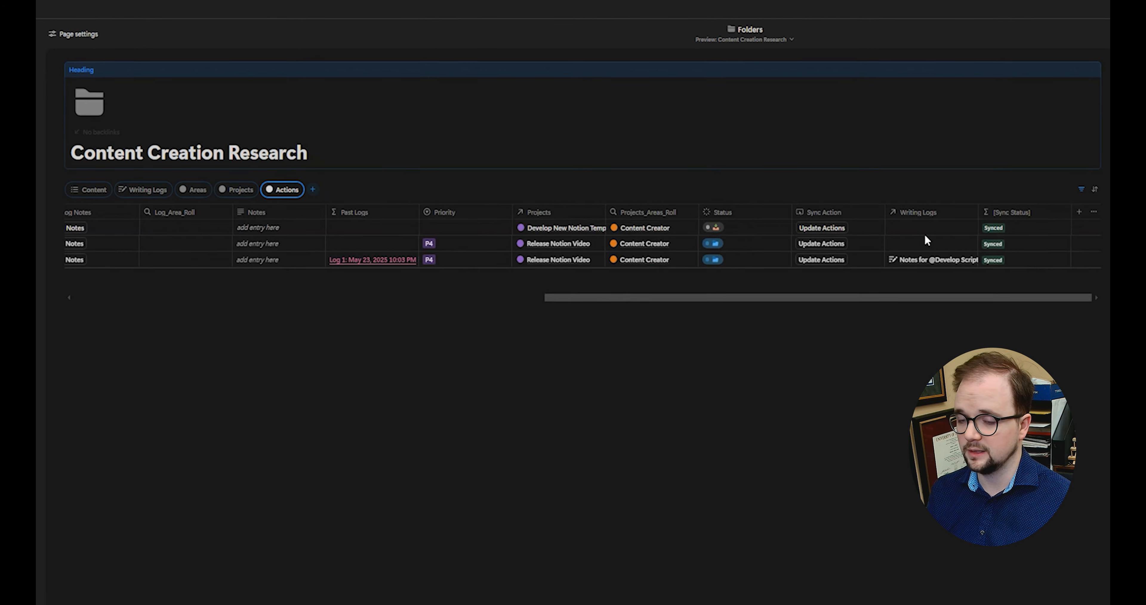
{"action": "scroll", "coordinate": [907, 240], "scroll_direction": "left", "scroll_amount": 10}
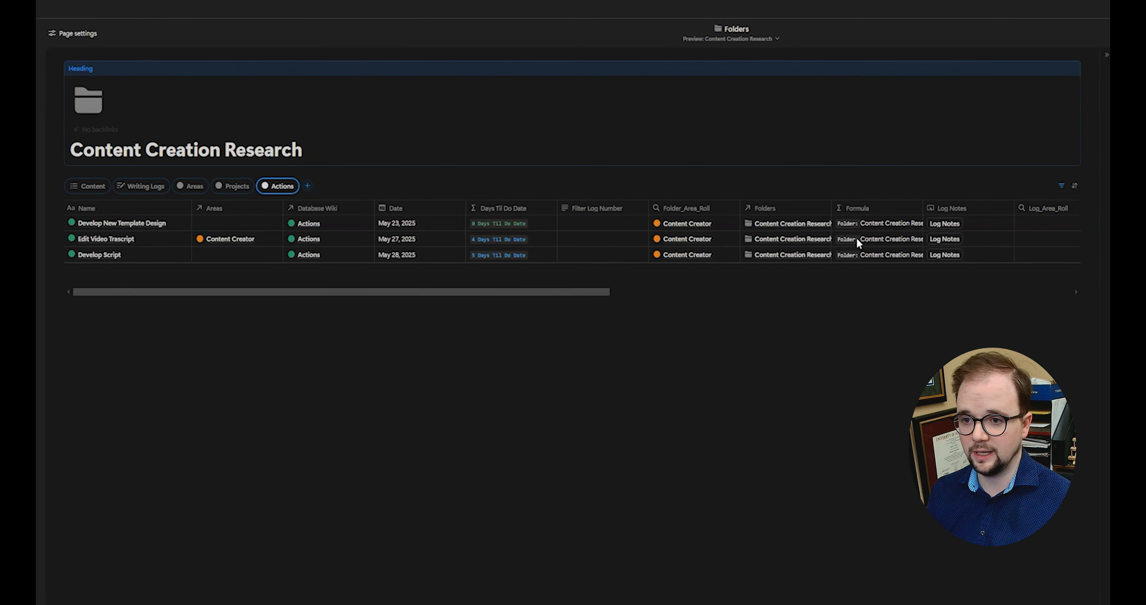
{"action": "left_click", "coordinate": [262, 182]}
{"action": "key", "text": "Escape"}
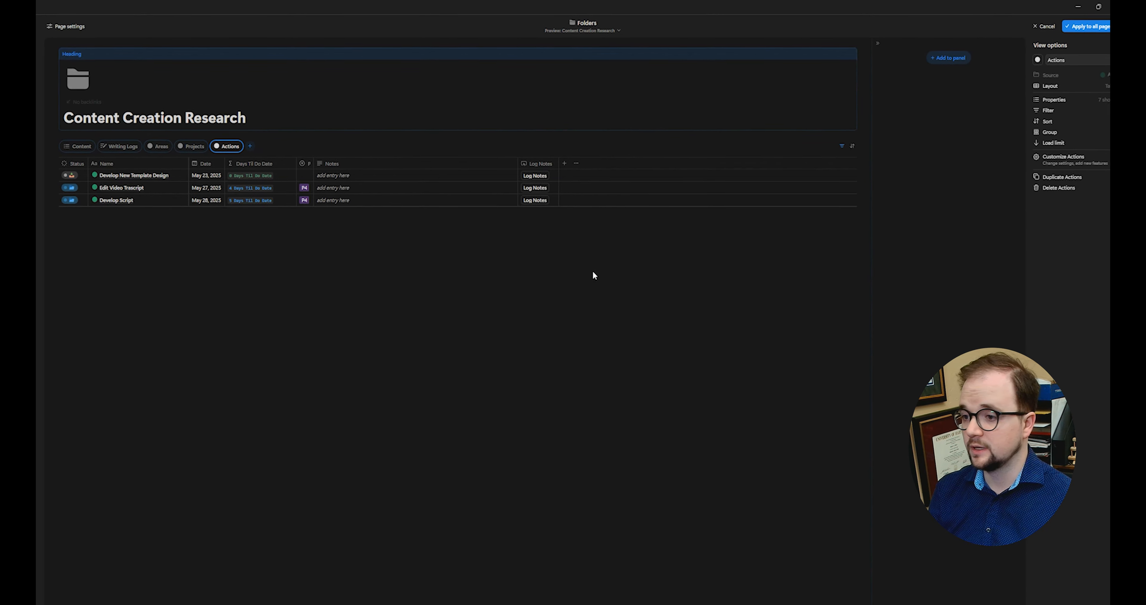
Step: Add a rollup property to Actions that pulls Folders through the Writing Logs relation
{"action": "left_click", "coordinate": [556, 162]}
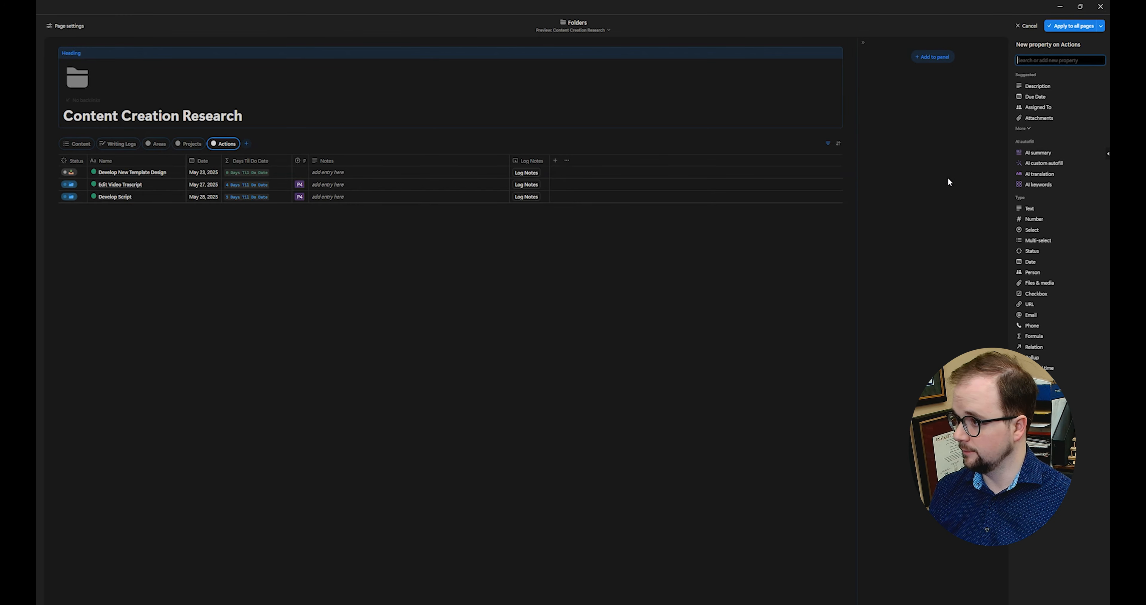
{"action": "type", "text": "roll"}
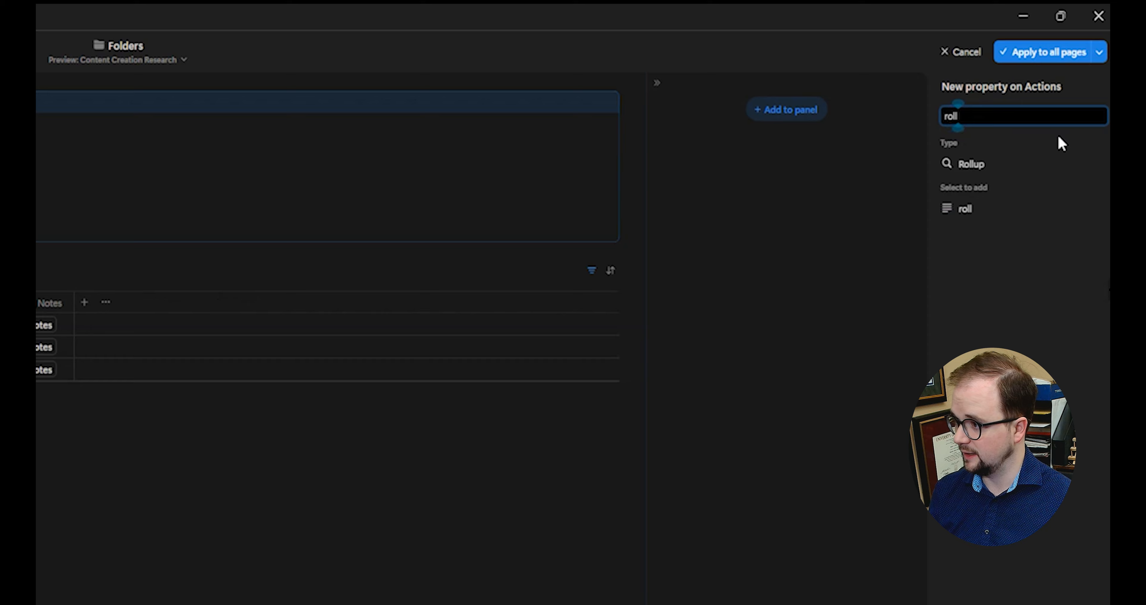
{"action": "left_click", "coordinate": [981, 164]}
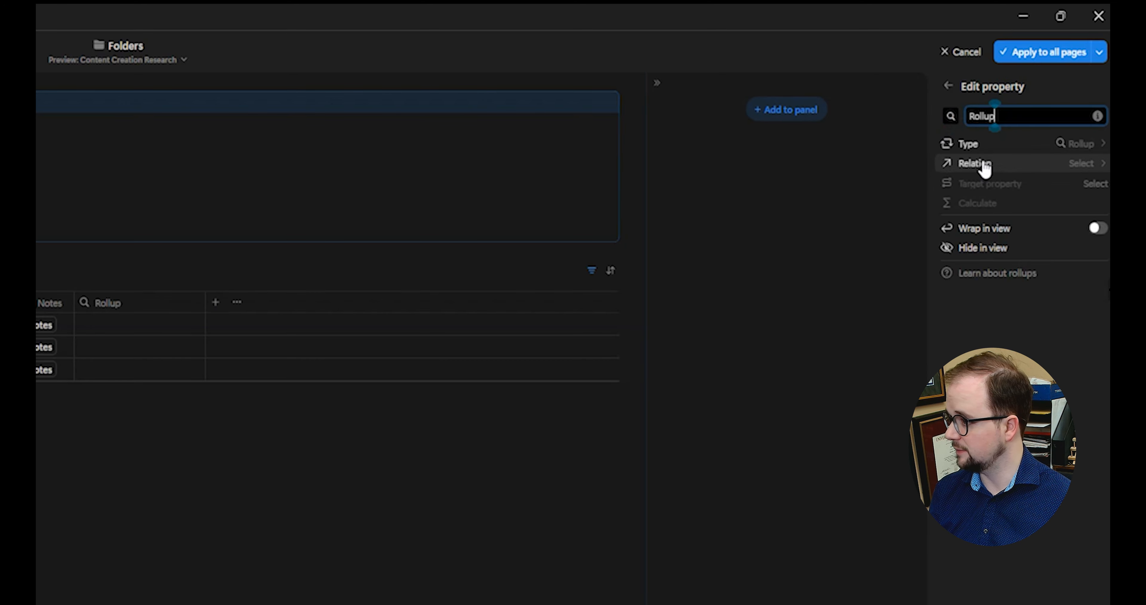
{"action": "left_click", "coordinate": [984, 164]}
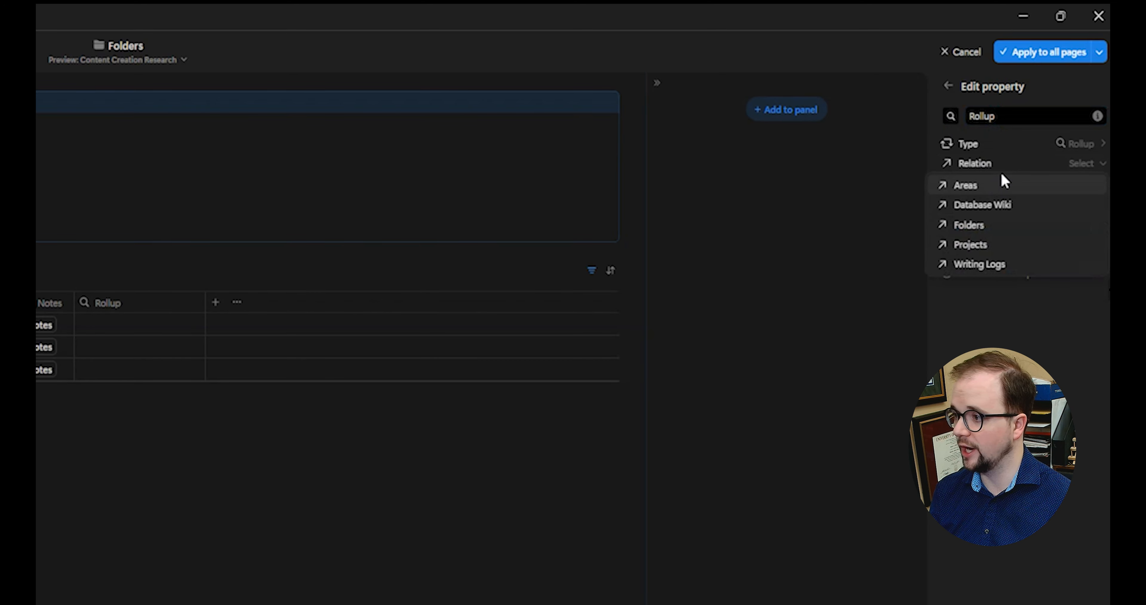
{"action": "left_click", "coordinate": [994, 264]}
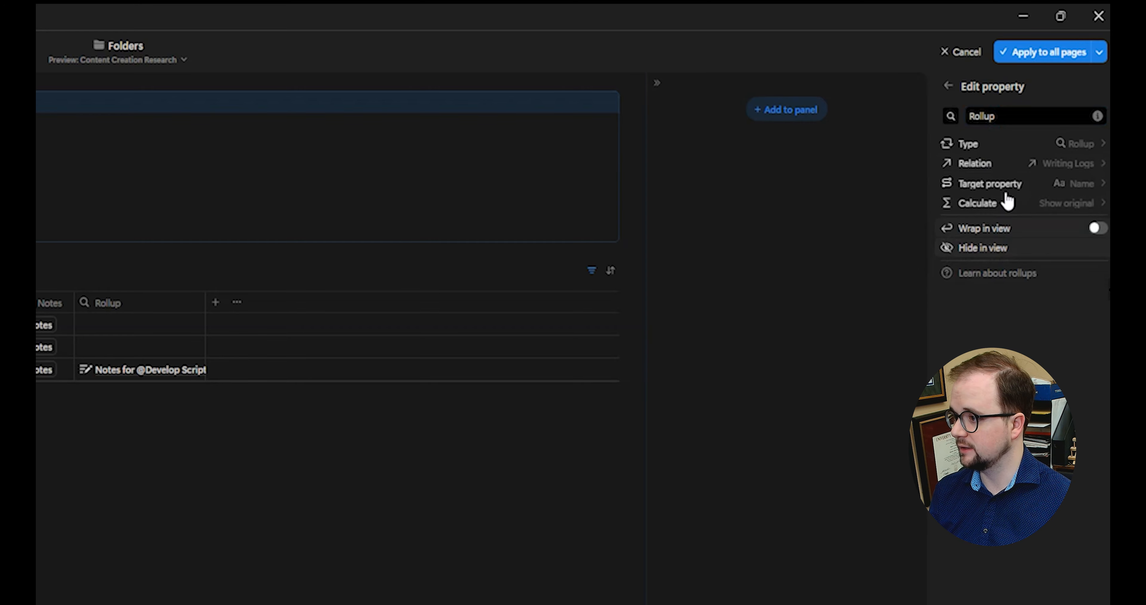
{"action": "left_click", "coordinate": [1008, 183]}
{"action": "type", "text": "Folder"}
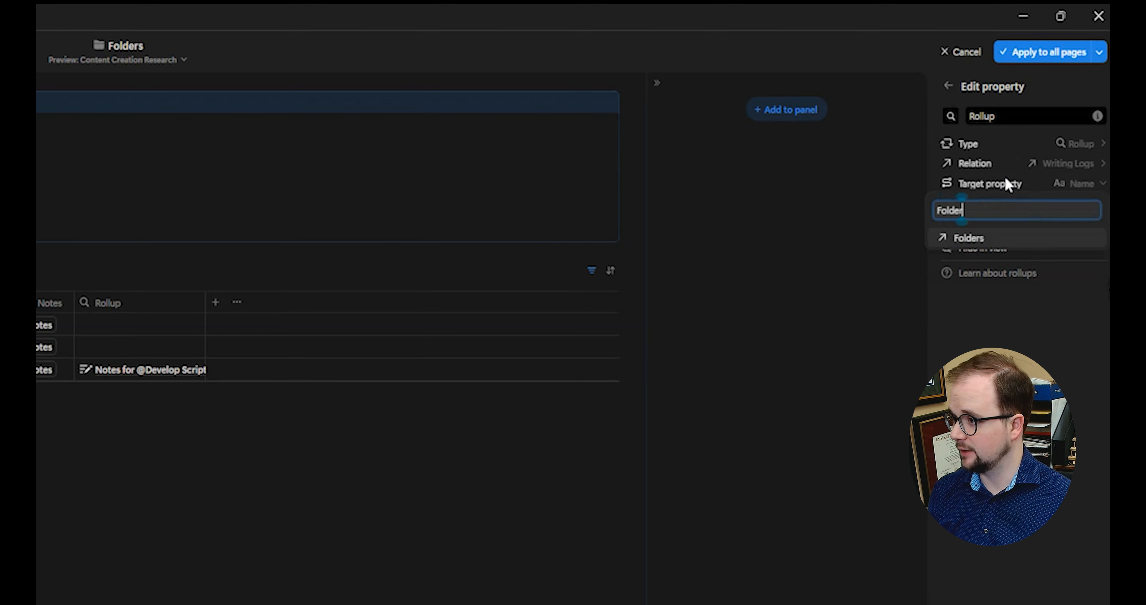
{"action": "left_click", "coordinate": [1003, 240]}
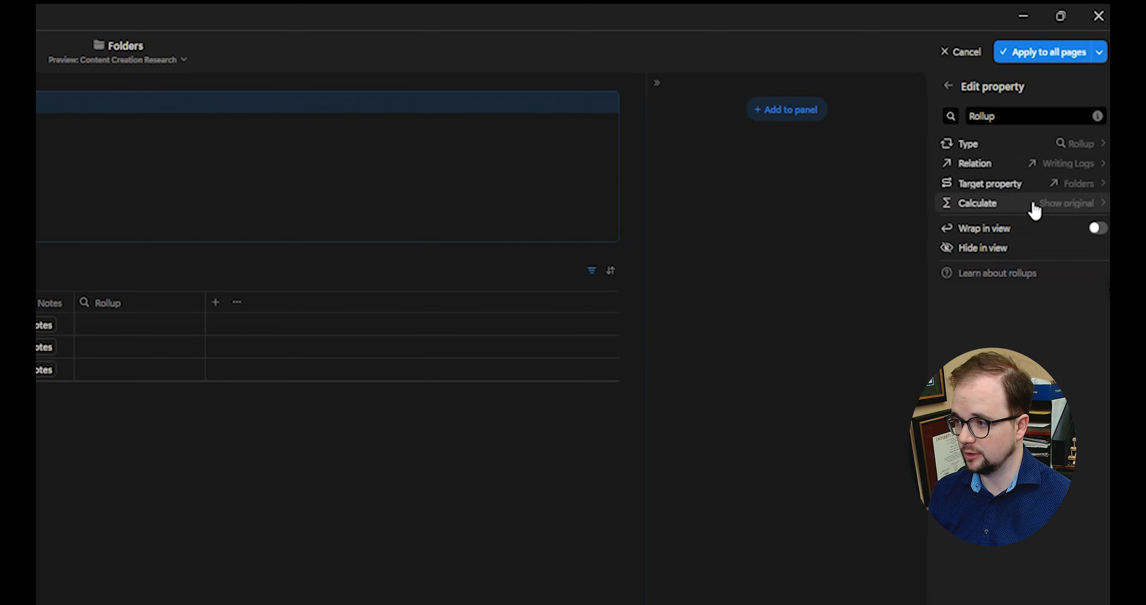
Step: Rename the new rollup property to Log_Folder_Roll
{"action": "left_click", "coordinate": [1019, 119]}
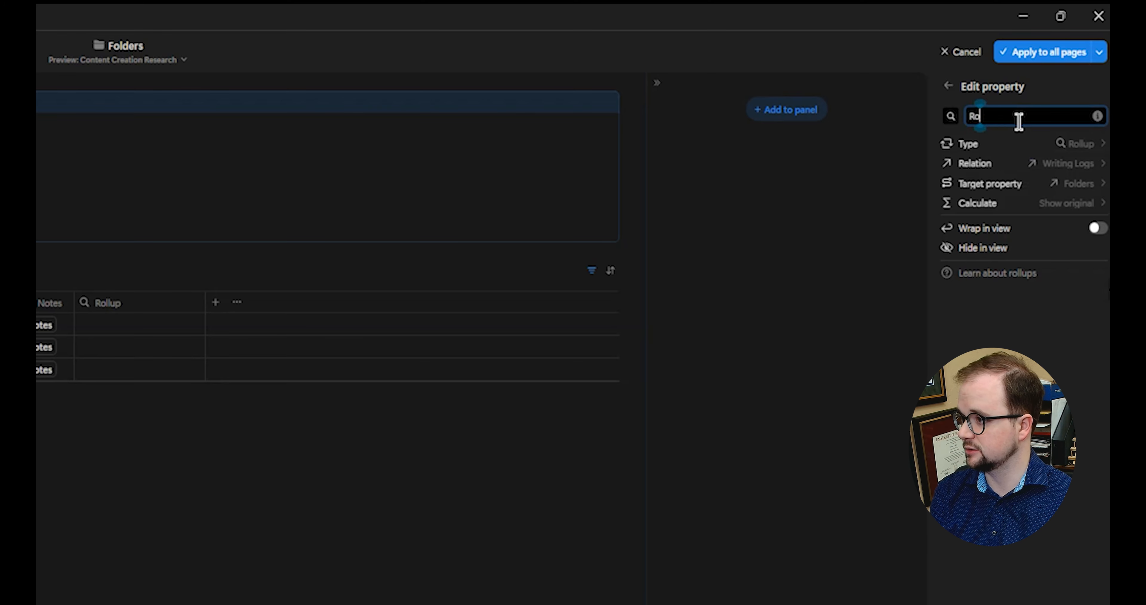
{"action": "key", "text": "BackSpace"}
{"action": "key", "text": "BackSpace"}
{"action": "type", "text": "L"}
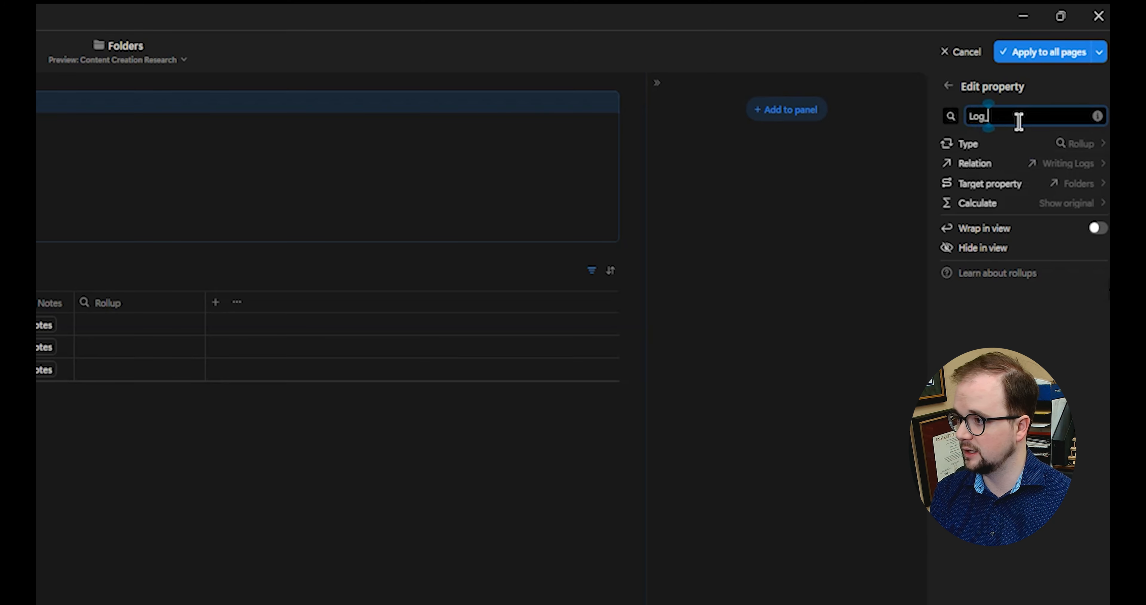
{"action": "type", "text": "og_Folder_Roll"}
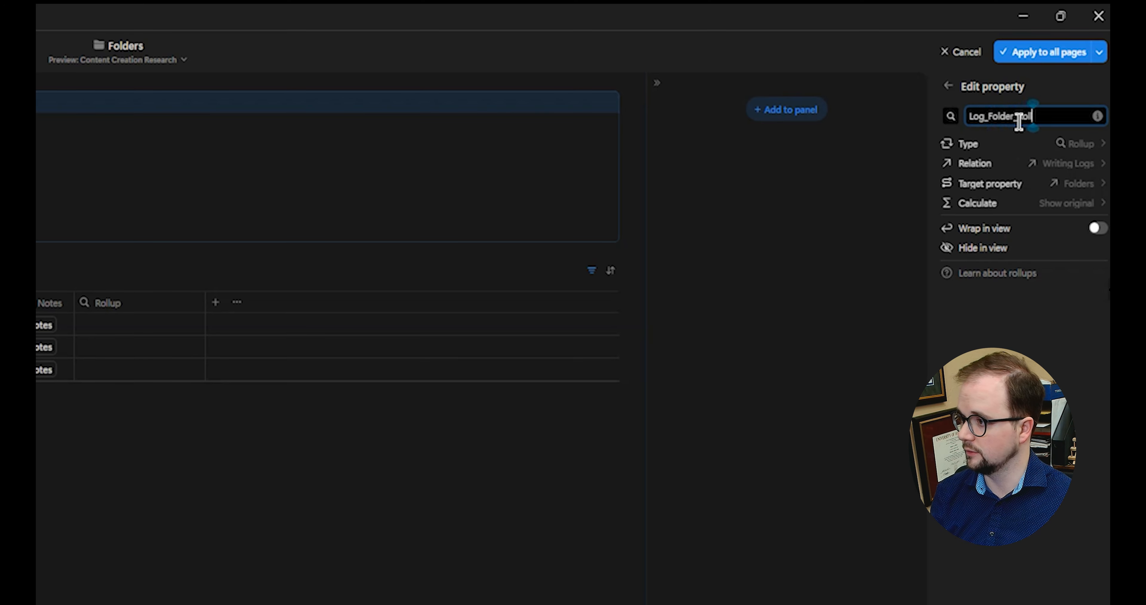
{"action": "left_click", "coordinate": [125, 526]}
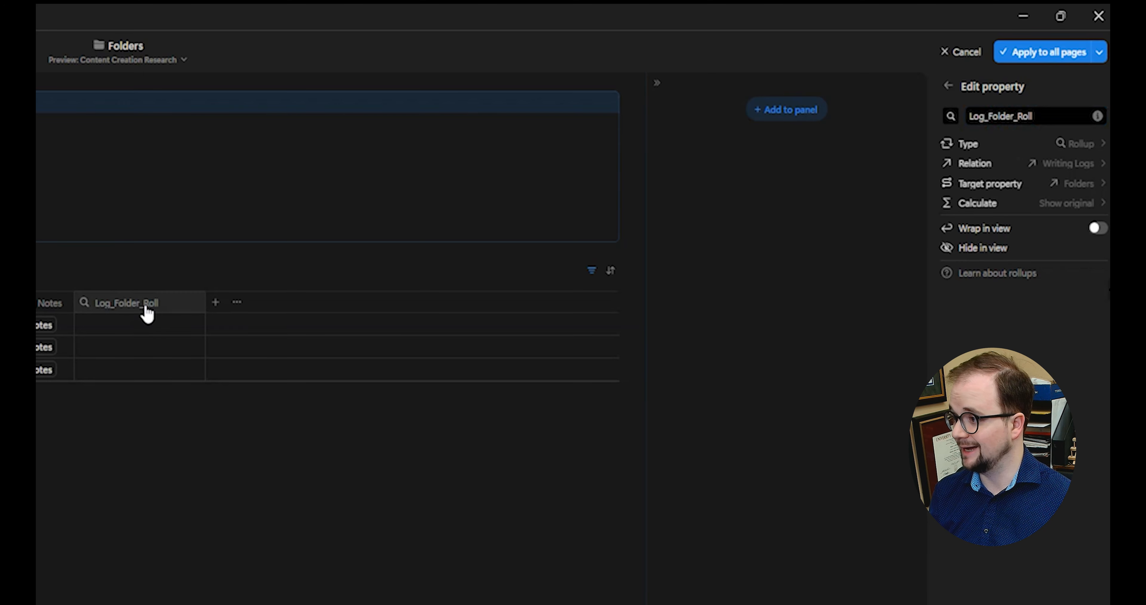
Step: Hide the Log_Folder_Roll column and add a filter on Log_Folder_Roll
{"action": "left_click", "coordinate": [147, 313]}
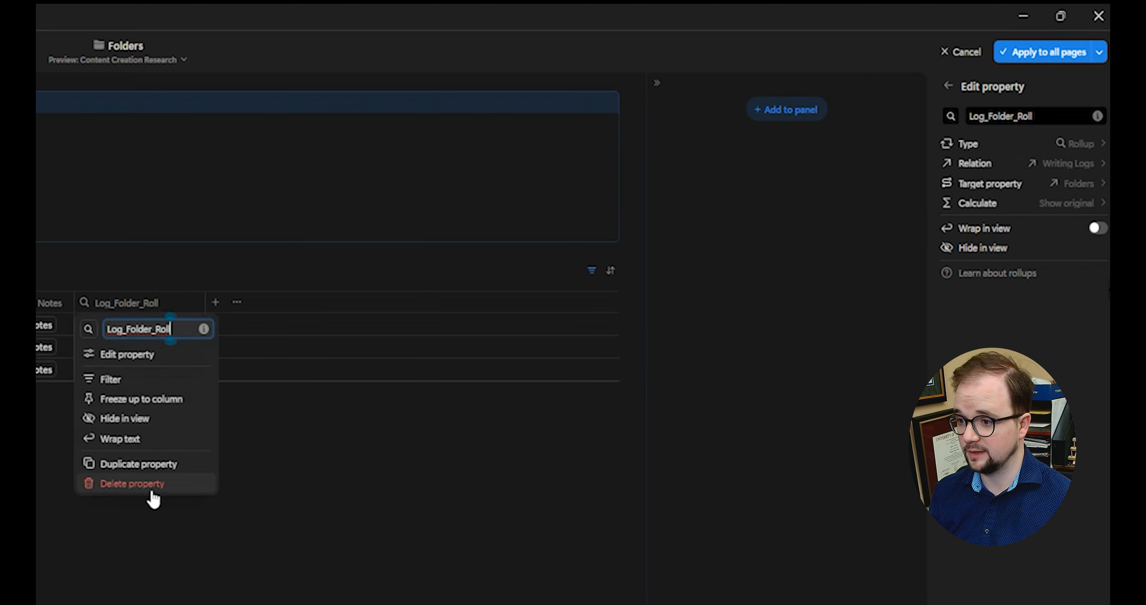
{"action": "left_click", "coordinate": [145, 422]}
{"action": "key", "text": "Escape"}
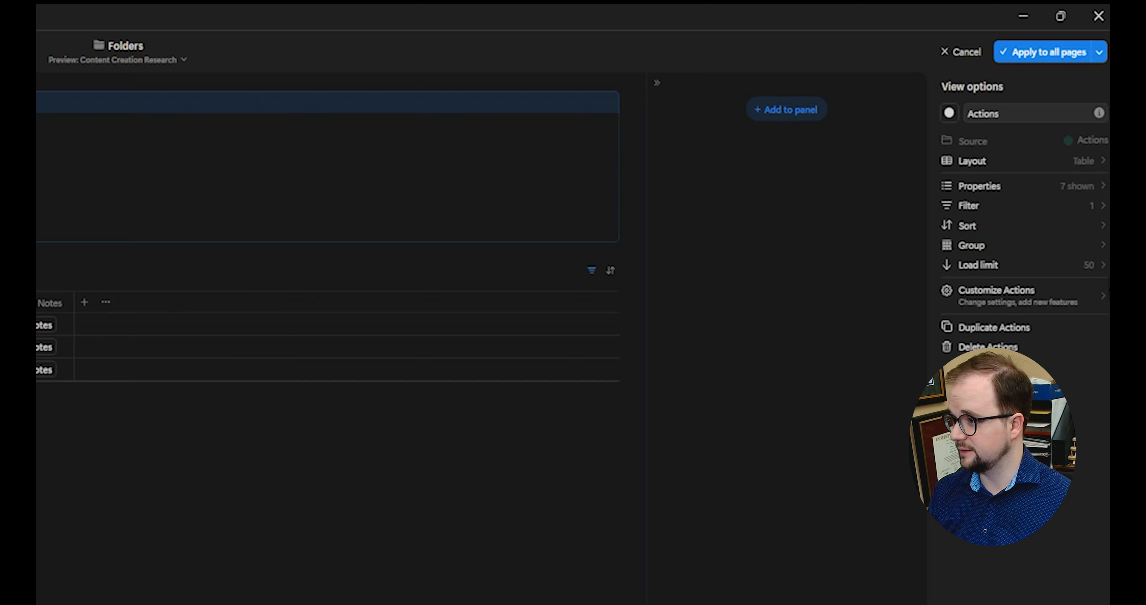
{"action": "left_click", "coordinate": [996, 206]}
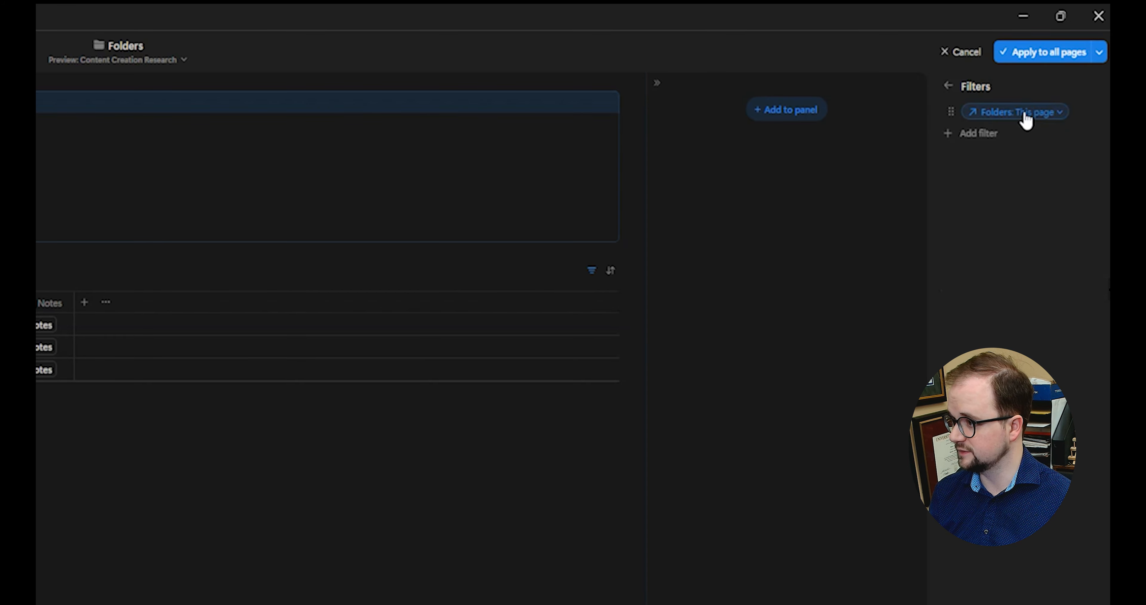
{"action": "left_click", "coordinate": [993, 135]}
{"action": "type", "text": "Fol"}
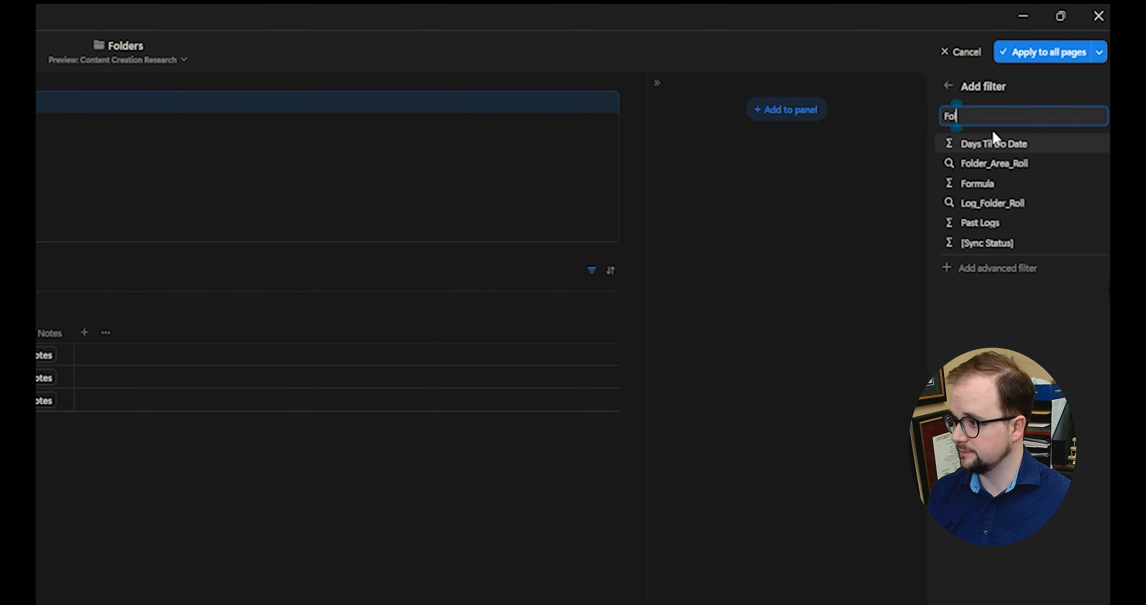
{"action": "left_click", "coordinate": [1020, 204]}
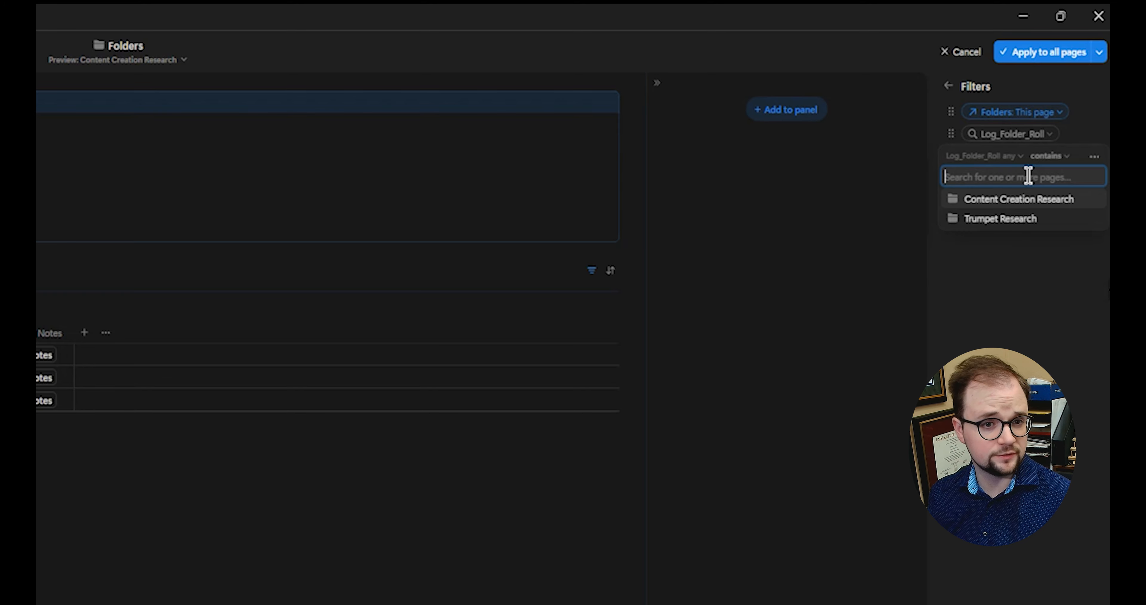
Step: Convert the Folders filter into an advanced rule and discard the trial Log_Folder_Roll rule
{"action": "left_click", "coordinate": [1046, 114]}
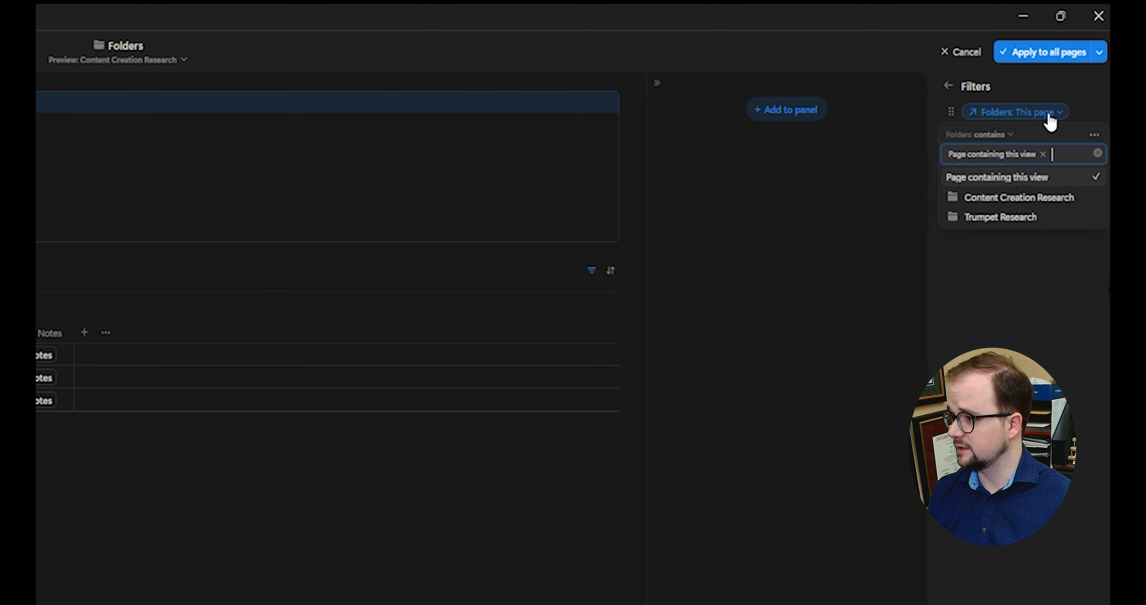
{"action": "left_click", "coordinate": [1096, 138]}
{"action": "left_click", "coordinate": [1041, 160]}
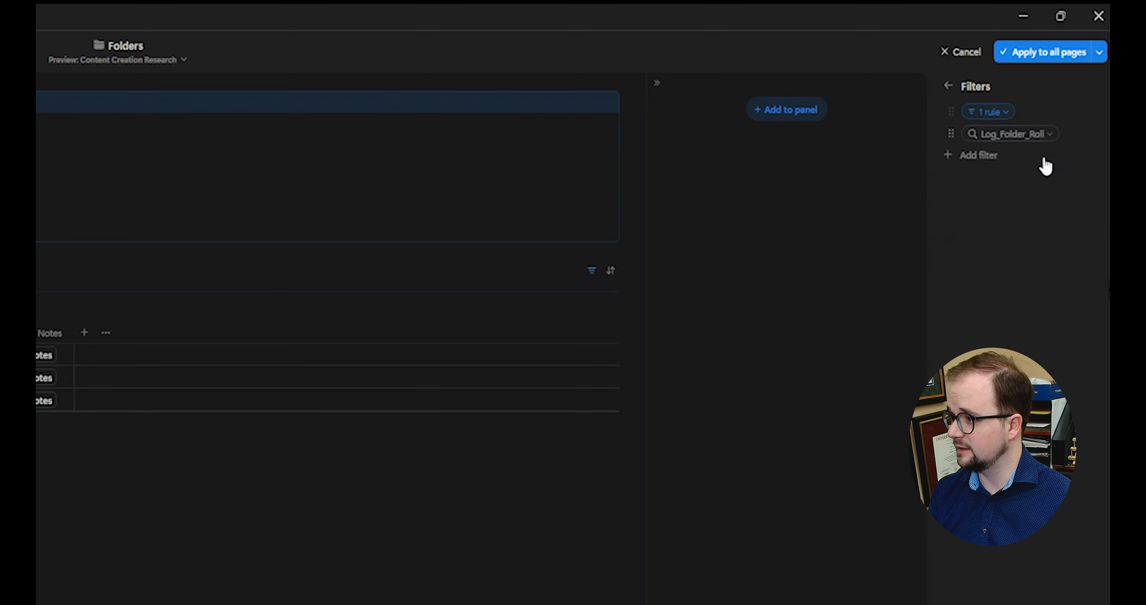
{"action": "left_click", "coordinate": [1017, 330]}
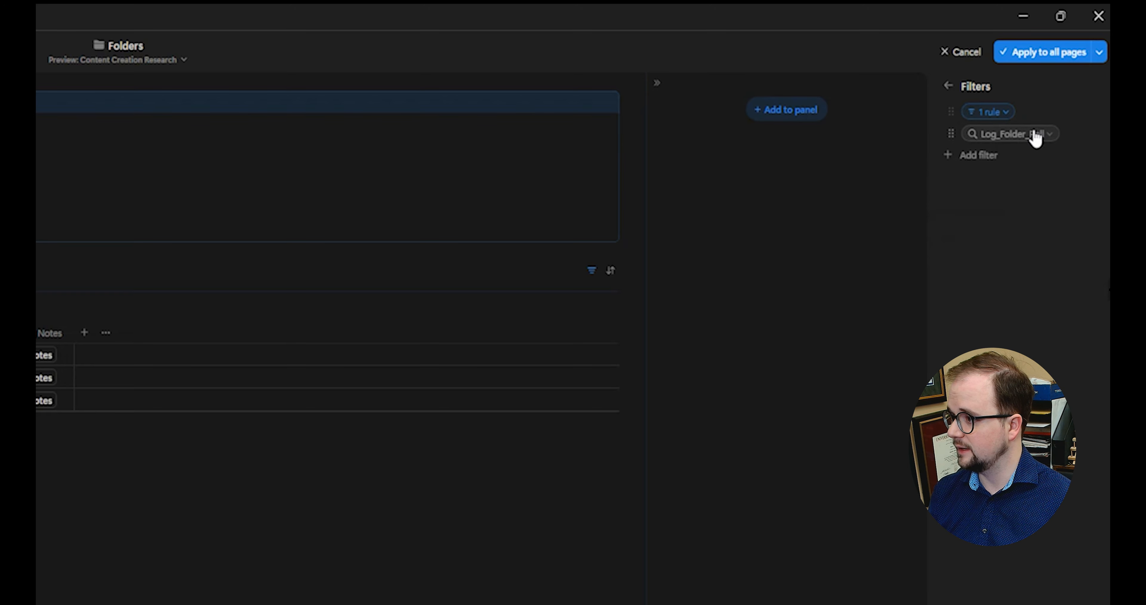
{"action": "left_click", "coordinate": [1034, 134]}
{"action": "left_click", "coordinate": [1095, 157]}
{"action": "left_click", "coordinate": [1041, 182]}
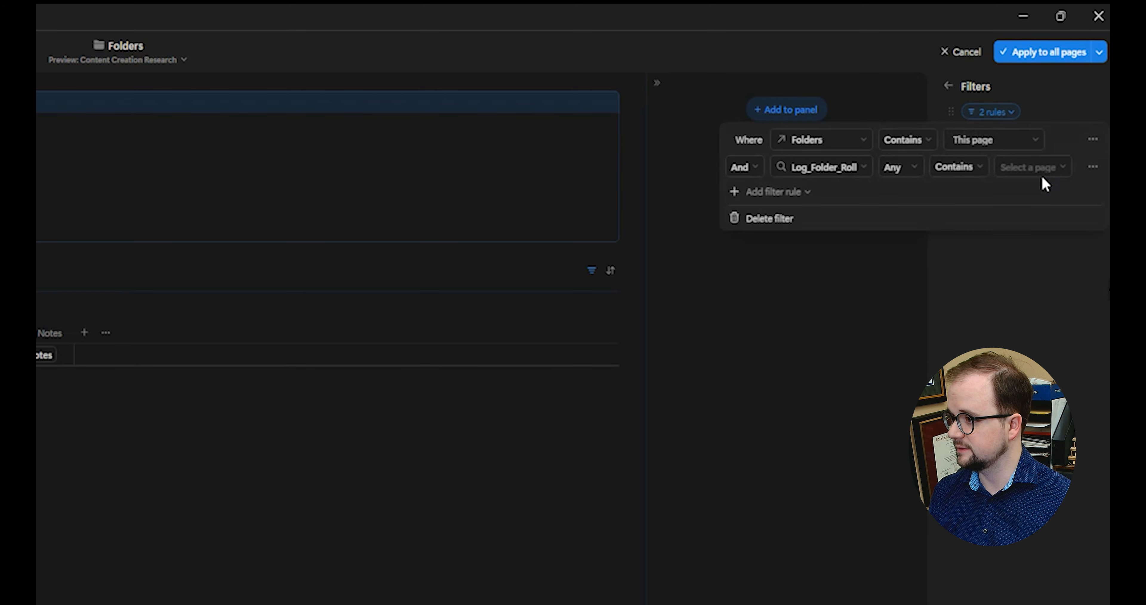
{"action": "left_click", "coordinate": [1023, 169]}
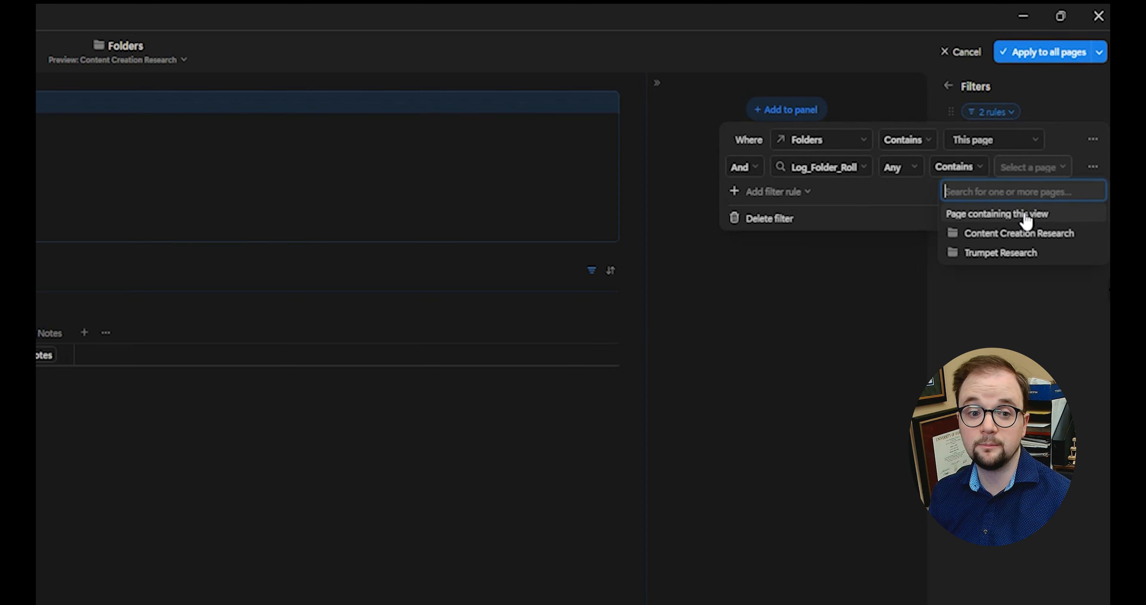
{"action": "left_click", "coordinate": [867, 193]}
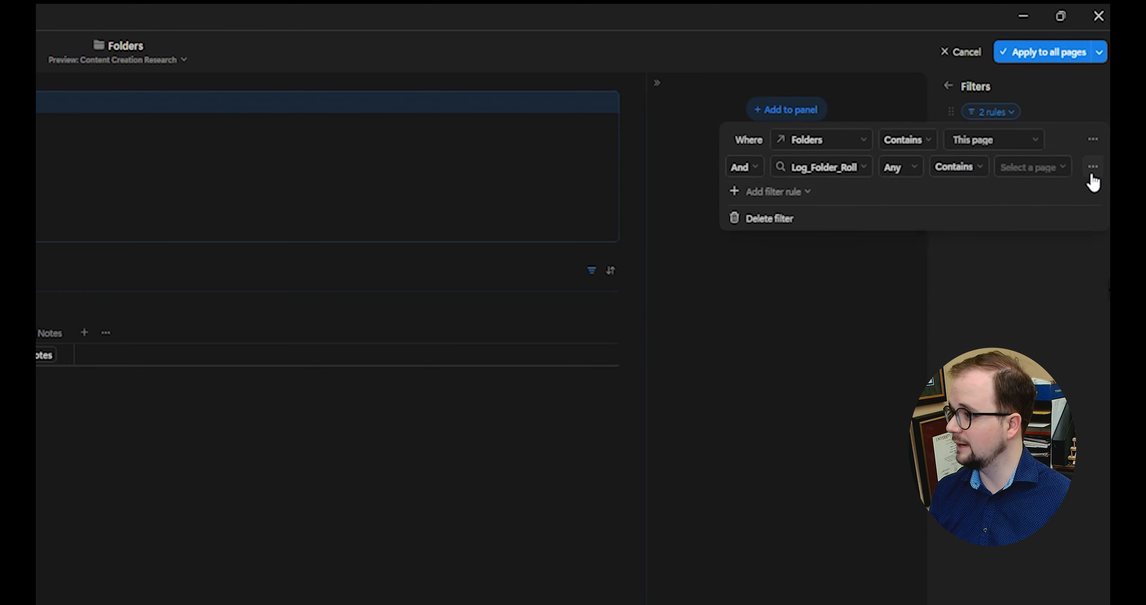
{"action": "left_click", "coordinate": [1093, 169]}
{"action": "left_click", "coordinate": [1085, 191]}
Step: Group the Folders rule with an Or rule Log_Folder_Roll contains This page, applied to all pages
{"action": "left_click", "coordinate": [1094, 140]}
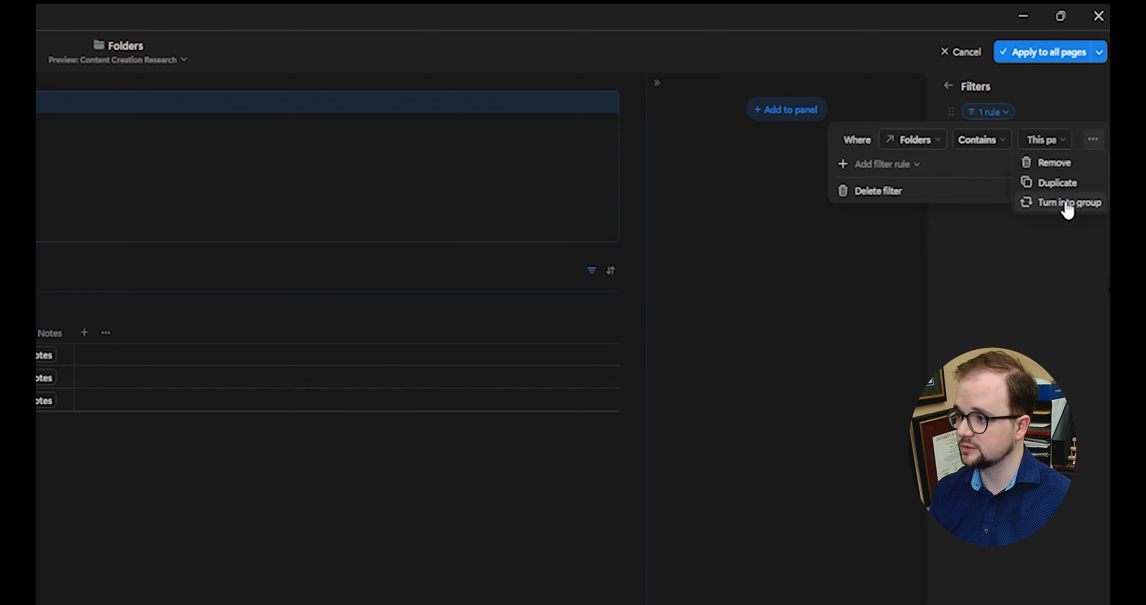
{"action": "left_click", "coordinate": [1068, 203]}
{"action": "left_click", "coordinate": [827, 169]}
{"action": "left_click", "coordinate": [857, 192]}
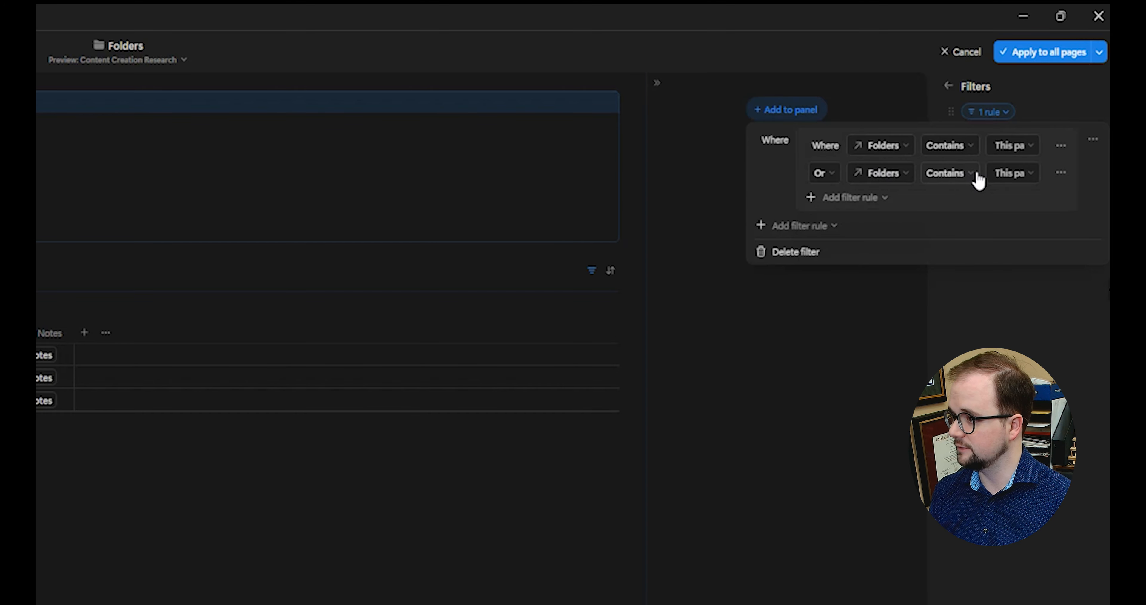
{"action": "left_click", "coordinate": [883, 173]}
{"action": "type", "text": "f"}
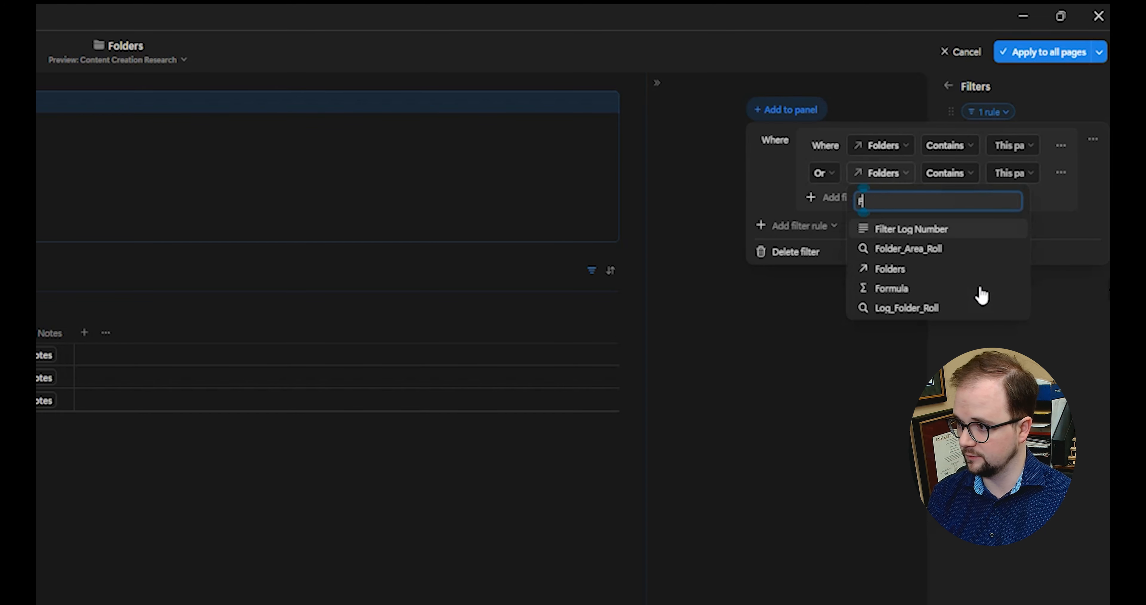
{"action": "type", "text": "older"}
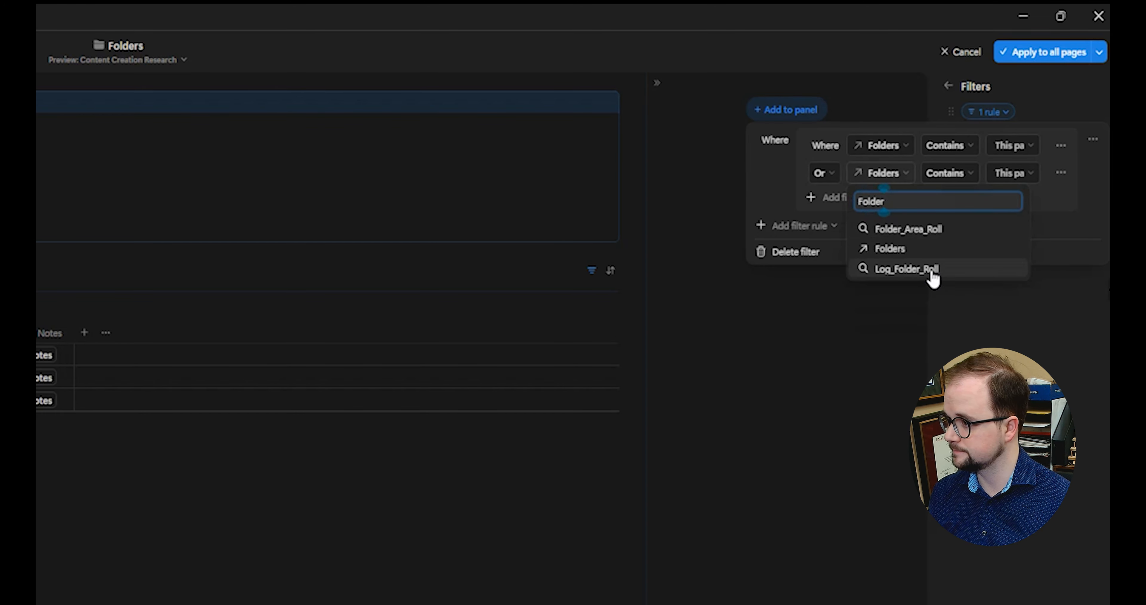
{"action": "left_click", "coordinate": [927, 269]}
{"action": "left_click", "coordinate": [1005, 175]}
{"action": "left_click", "coordinate": [1003, 220]}
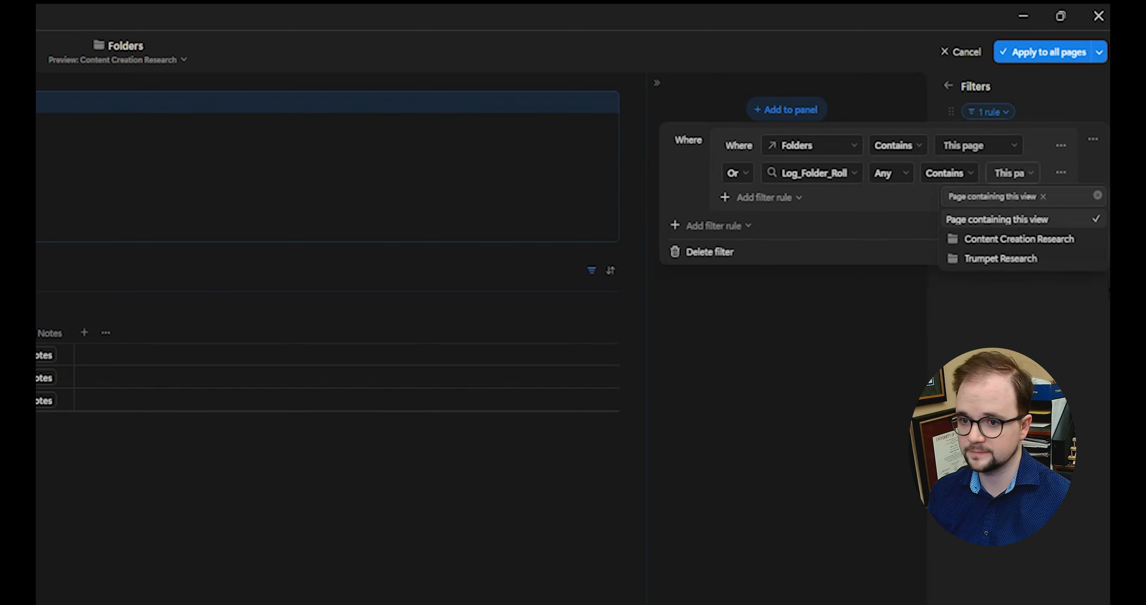
{"action": "left_click", "coordinate": [1043, 186]}
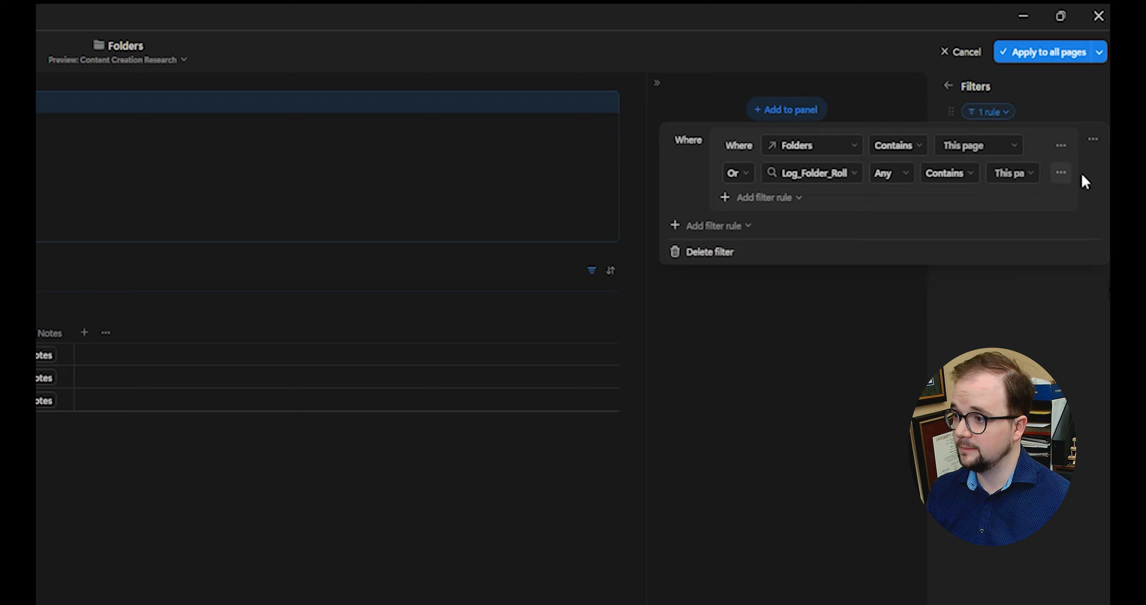
{"action": "left_click", "coordinate": [404, 570]}
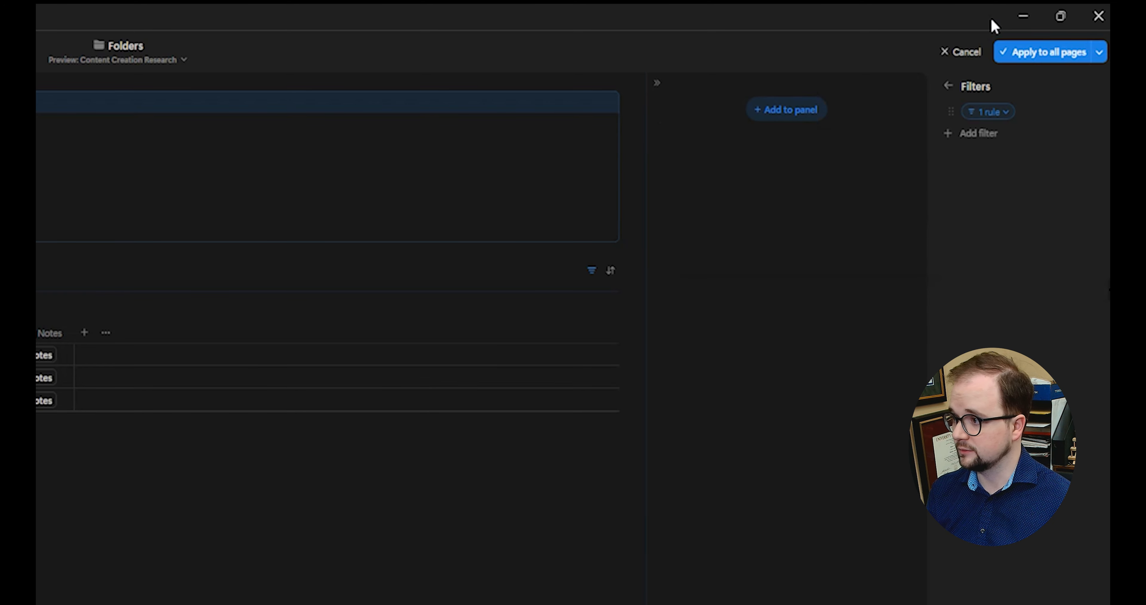
{"action": "left_click", "coordinate": [1054, 57]}
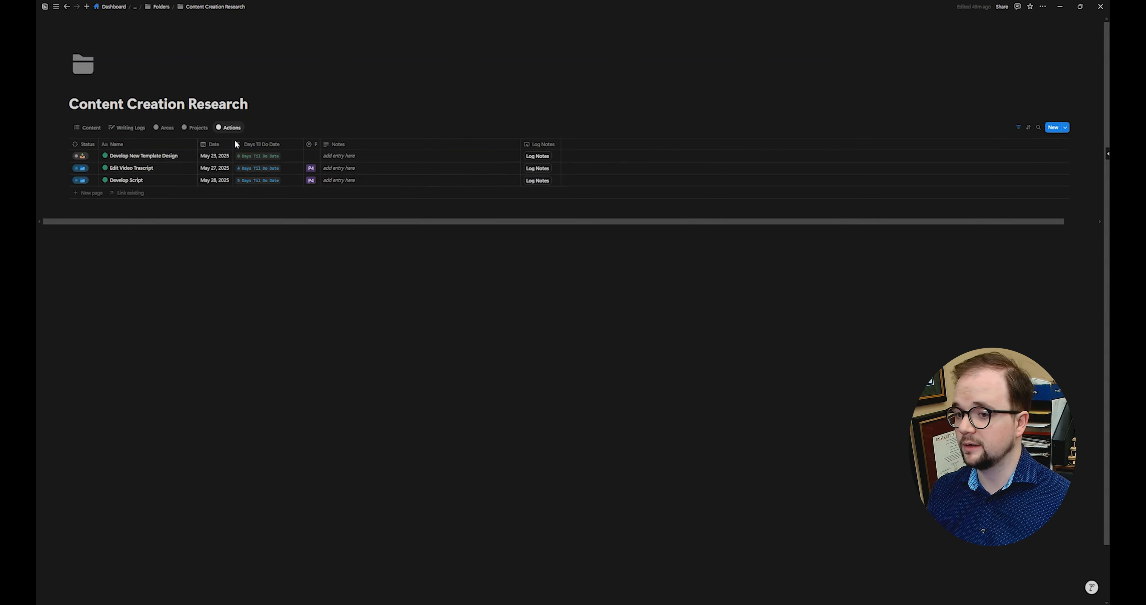
Step: Add a new writing log and link its Actions relation to Develop PARA System
{"action": "left_click", "coordinate": [127, 128]}
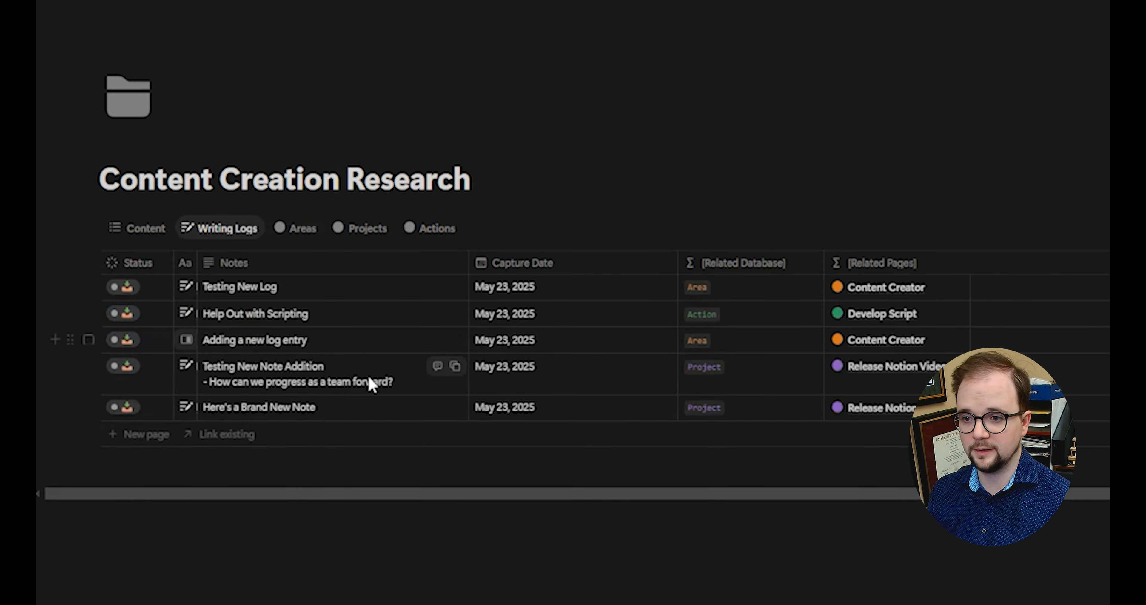
{"action": "left_click", "coordinate": [144, 444]}
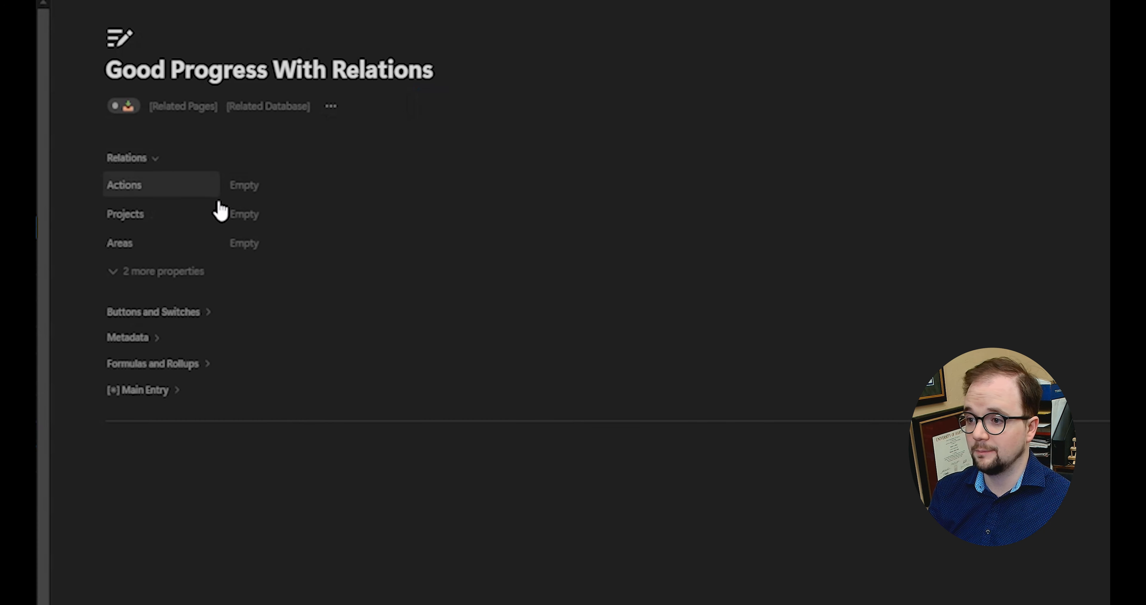
{"action": "left_click", "coordinate": [279, 186]}
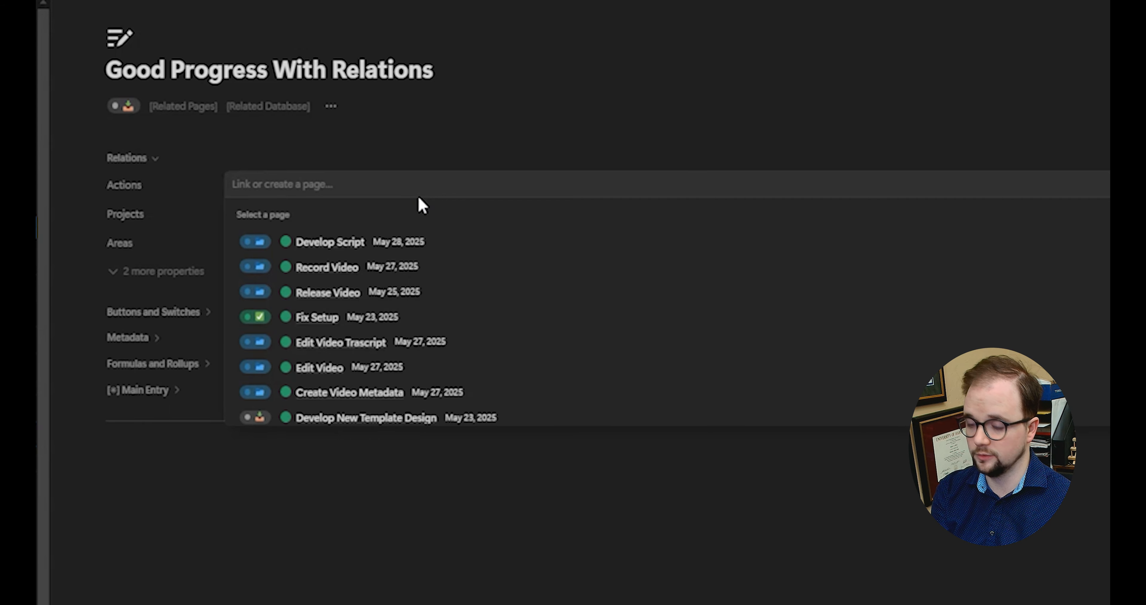
{"action": "type", "text": "Develop PARA"}
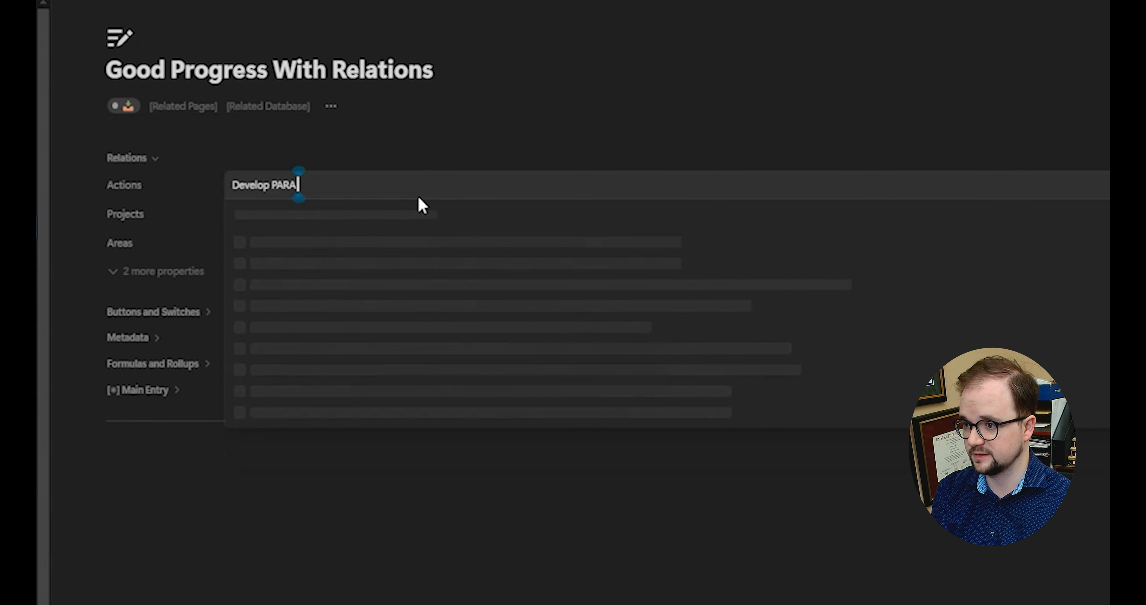
{"action": "left_click", "coordinate": [205, 243]}
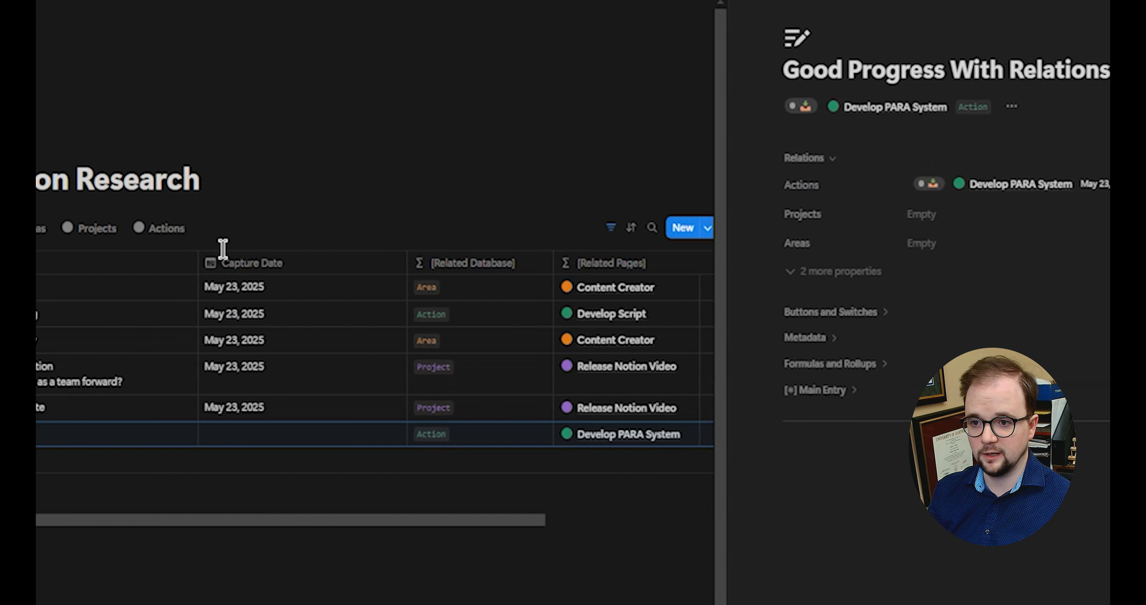
Step: Collapse the Develop PARA System action's relations, close its side view, and return to the logs table
{"action": "left_click", "coordinate": [223, 248]}
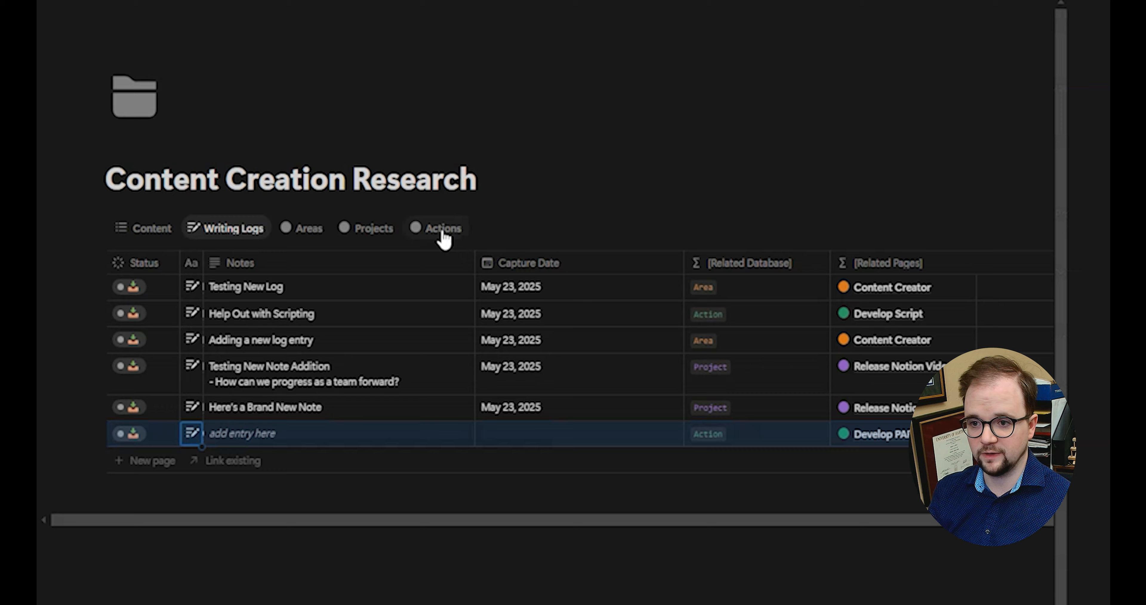
{"action": "left_click", "coordinate": [441, 236]}
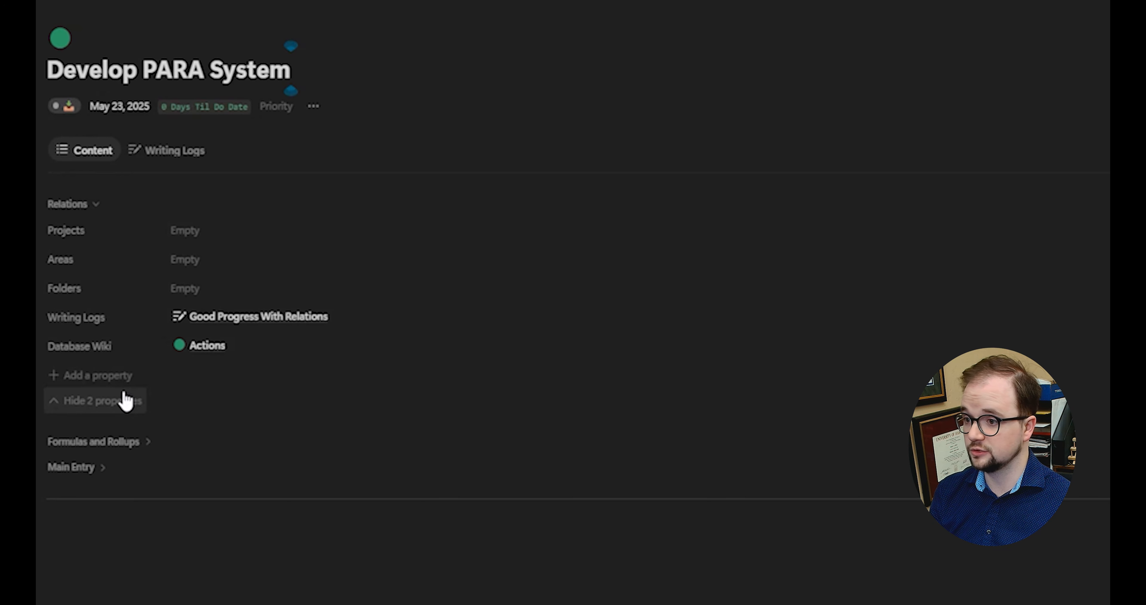
{"action": "left_click", "coordinate": [120, 401]}
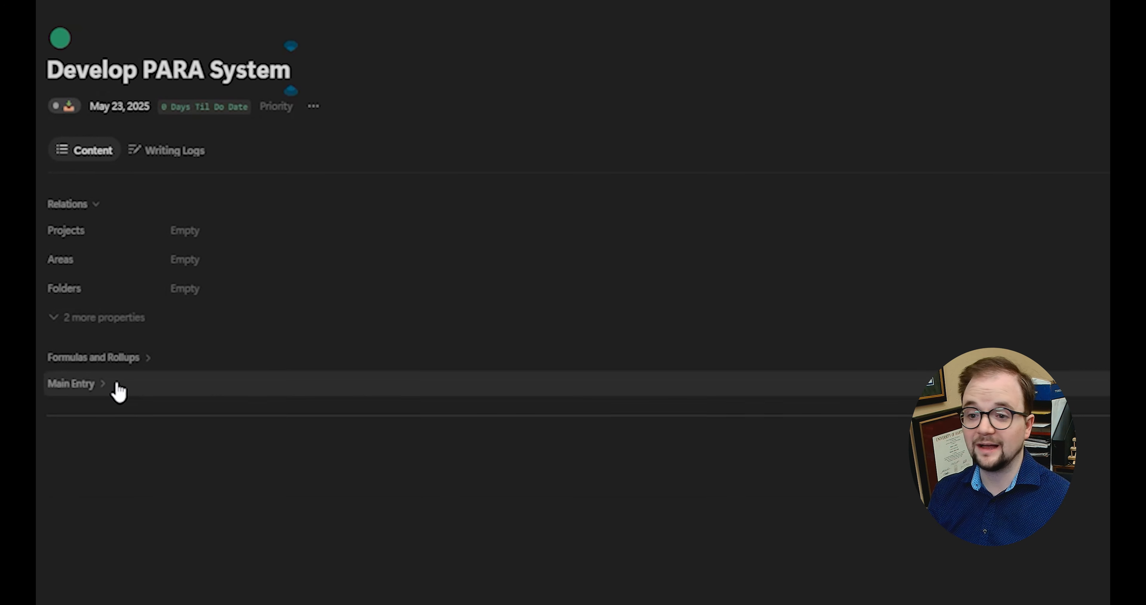
{"action": "left_click", "coordinate": [232, 299]}
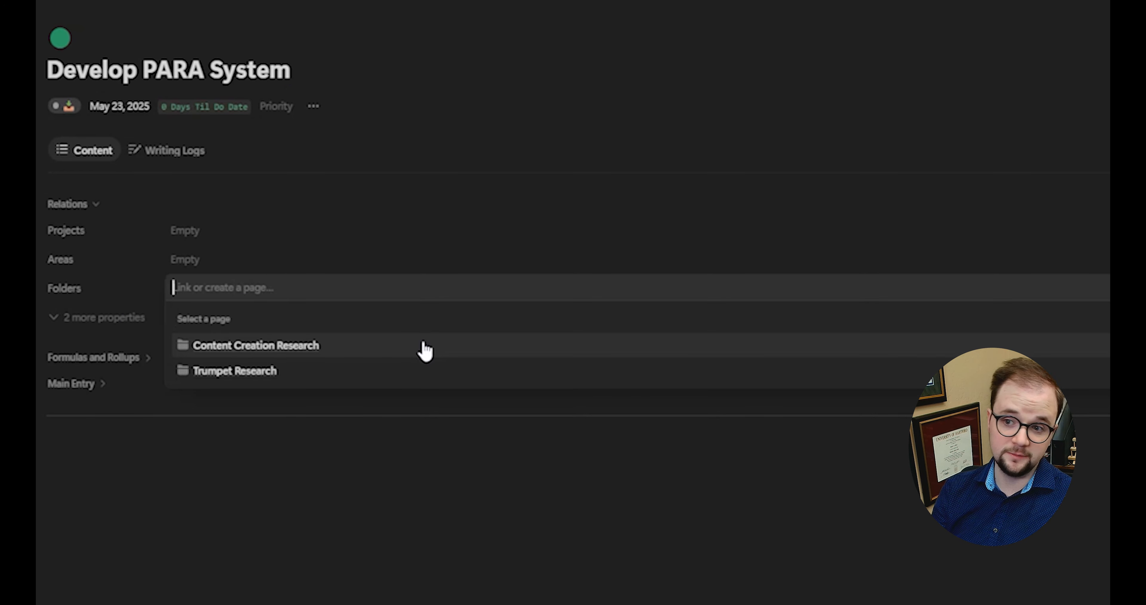
{"action": "left_click", "coordinate": [481, 172]}
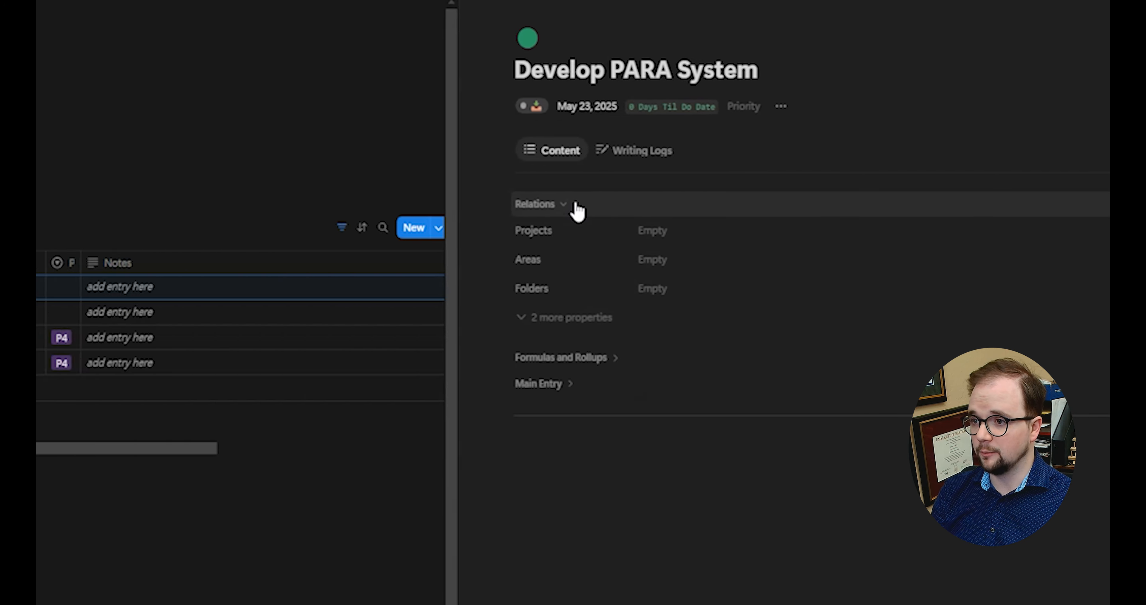
{"action": "left_click", "coordinate": [577, 209]}
{"action": "left_click", "coordinate": [1025, 1]}
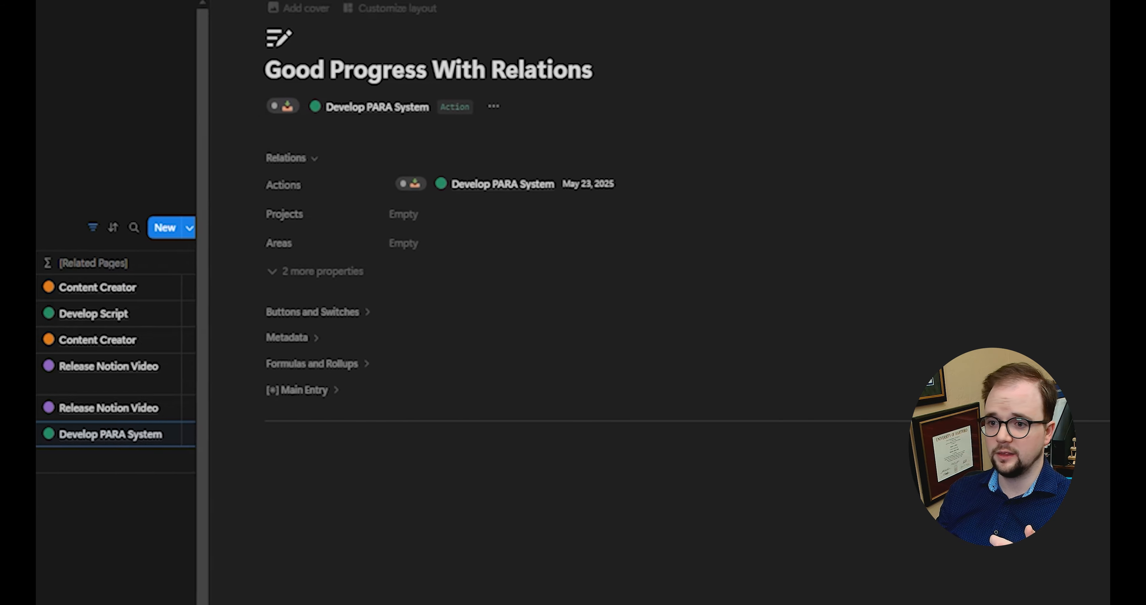
{"action": "left_click", "coordinate": [813, 1]}
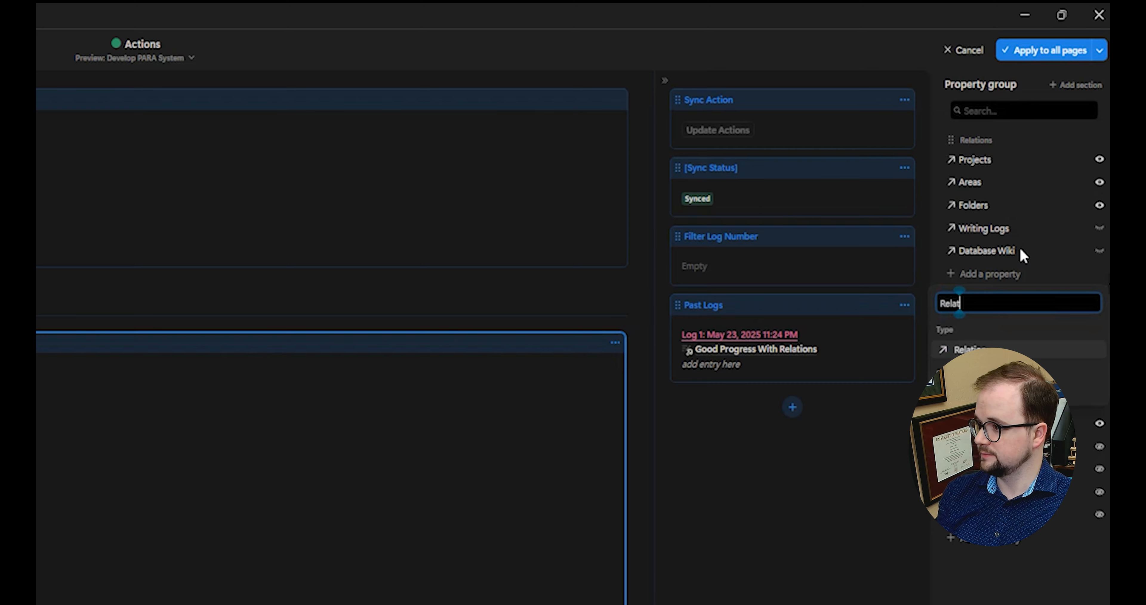
Step: Add a Remove from Folder relation to Folders on Actions, then view the folder's four actions
{"action": "key", "text": "Return"}
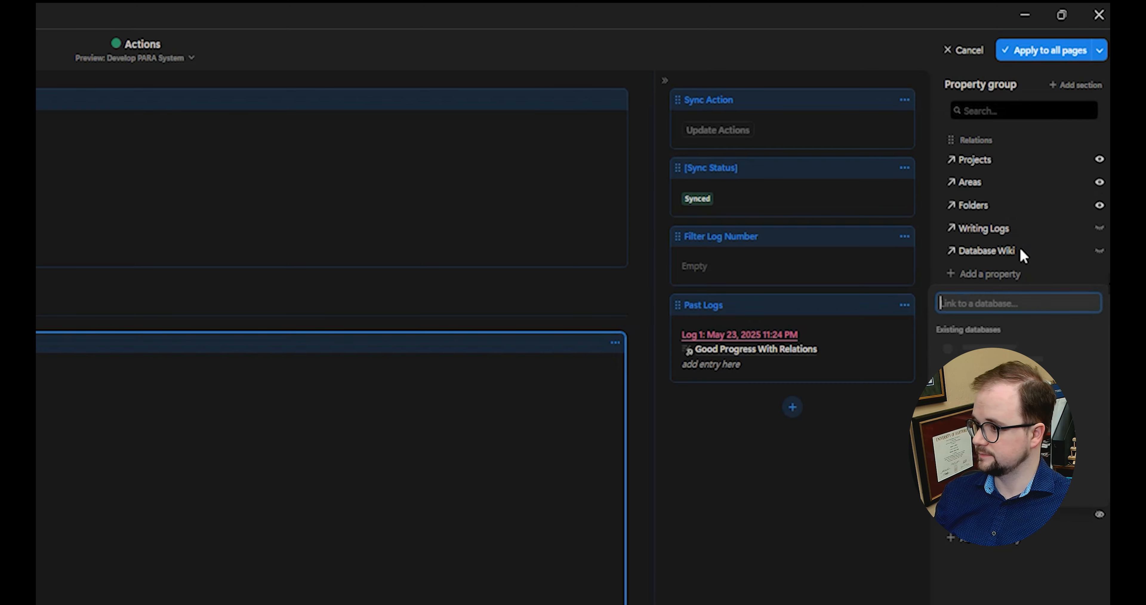
{"action": "left_click", "coordinate": [1024, 417]}
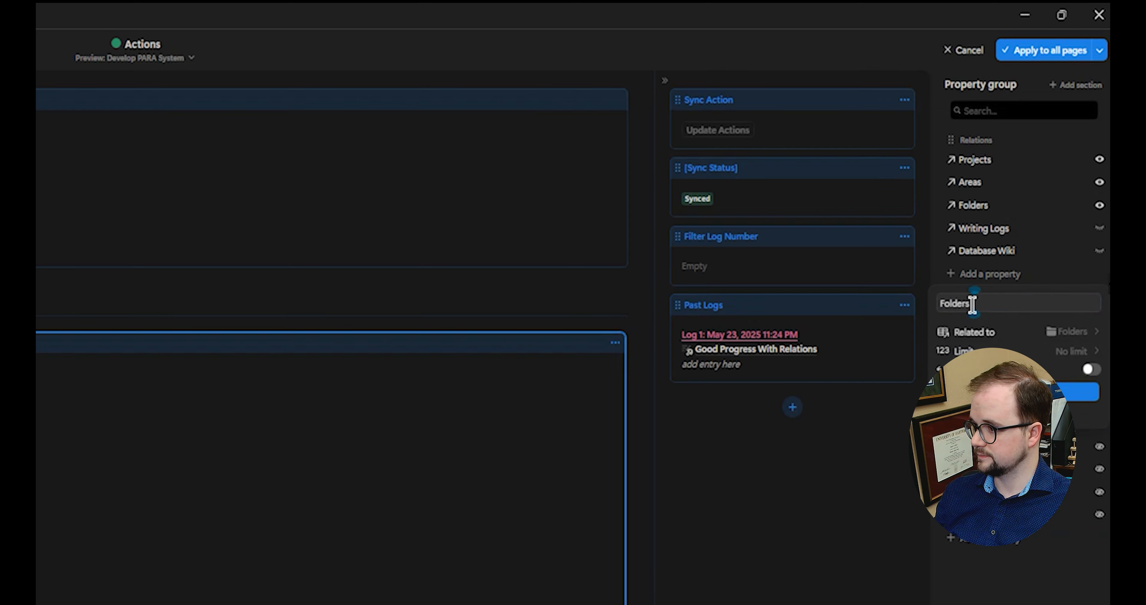
{"action": "double_click", "coordinate": [973, 304]}
{"action": "type", "text": "Rem"}
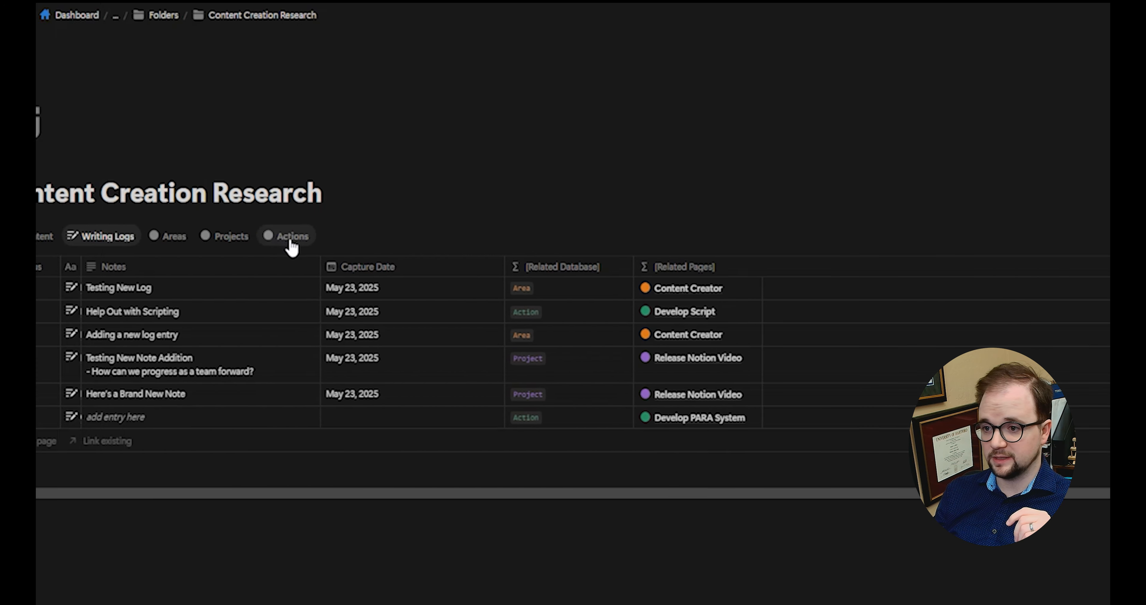
{"action": "left_click", "coordinate": [284, 240]}
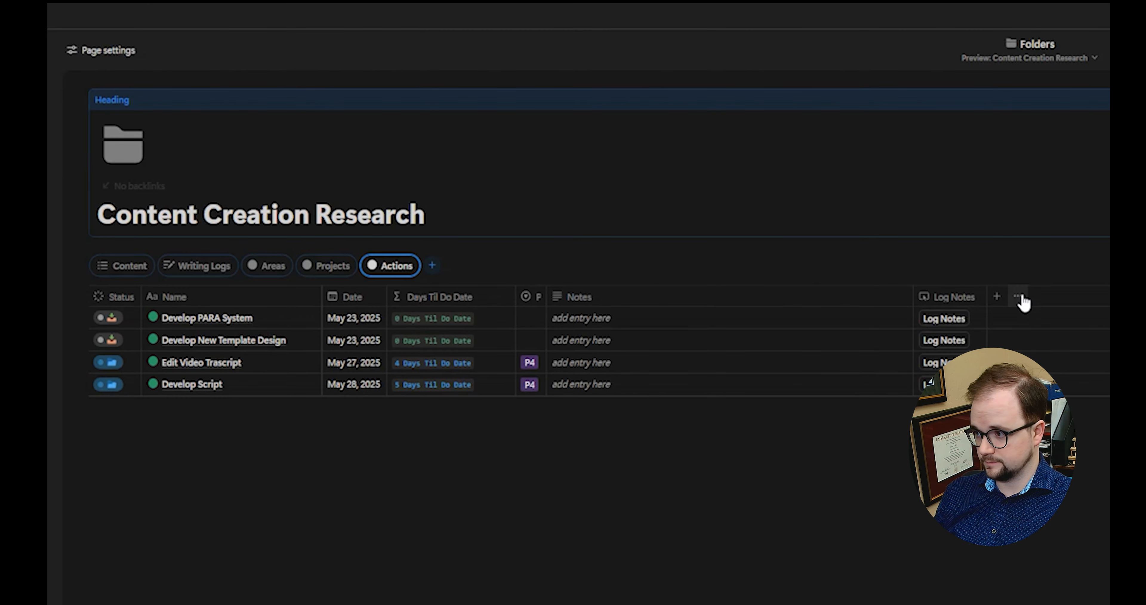
Step: Show the Remove from Folder column in the Actions view
{"action": "left_click", "coordinate": [1019, 297]}
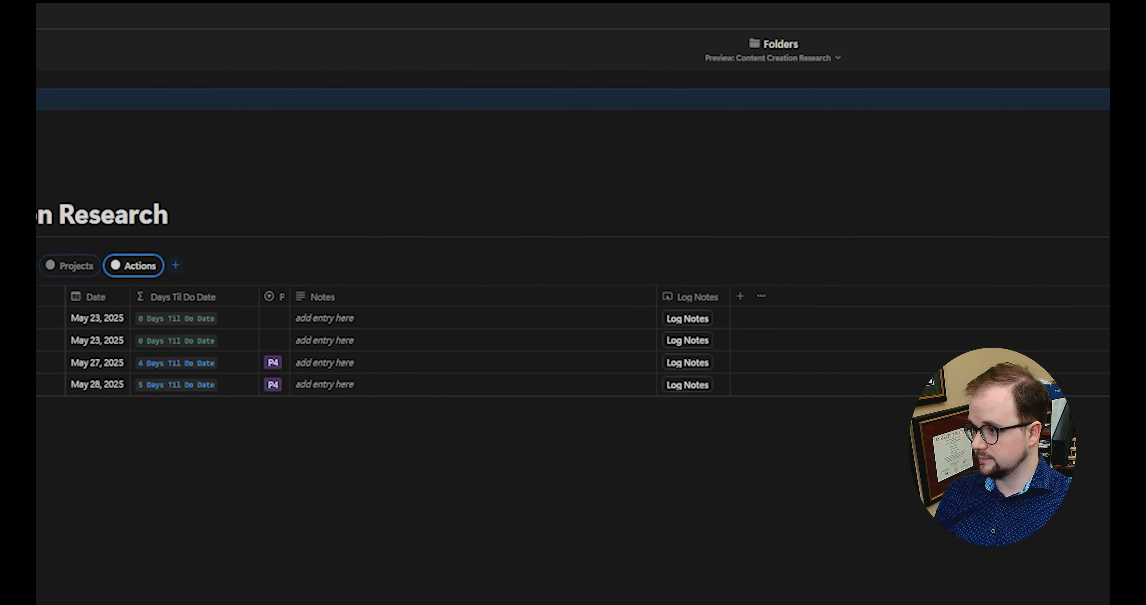
{"action": "type", "text": "re"}
{"action": "left_click", "coordinate": [1090, 277]}
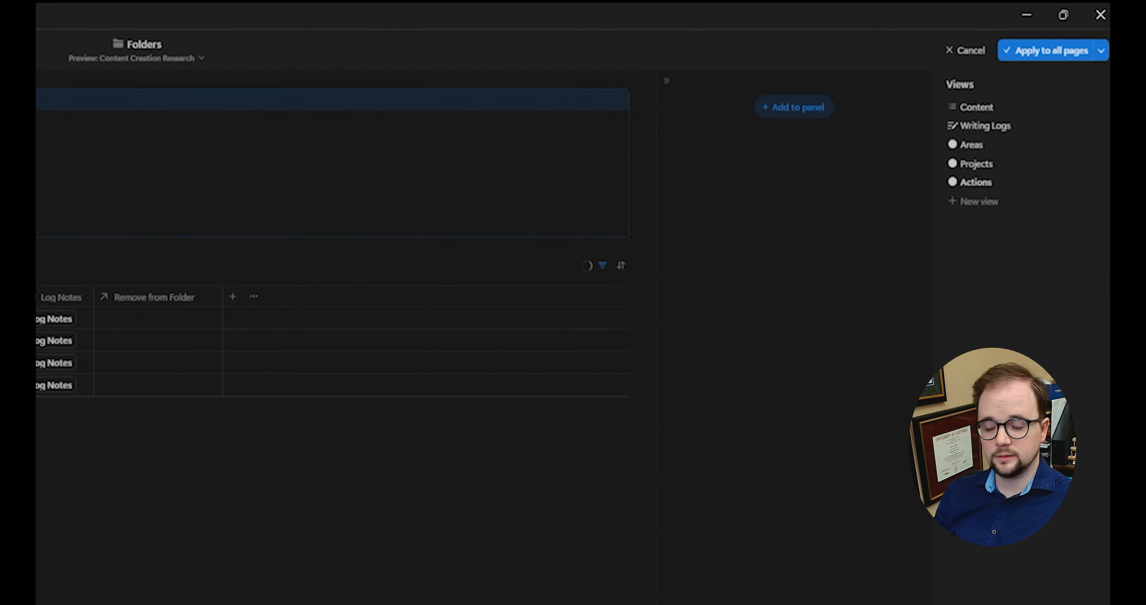
Step: Add an And filter rule: Remove from Folder does not contain This page
{"action": "left_click", "coordinate": [976, 181]}
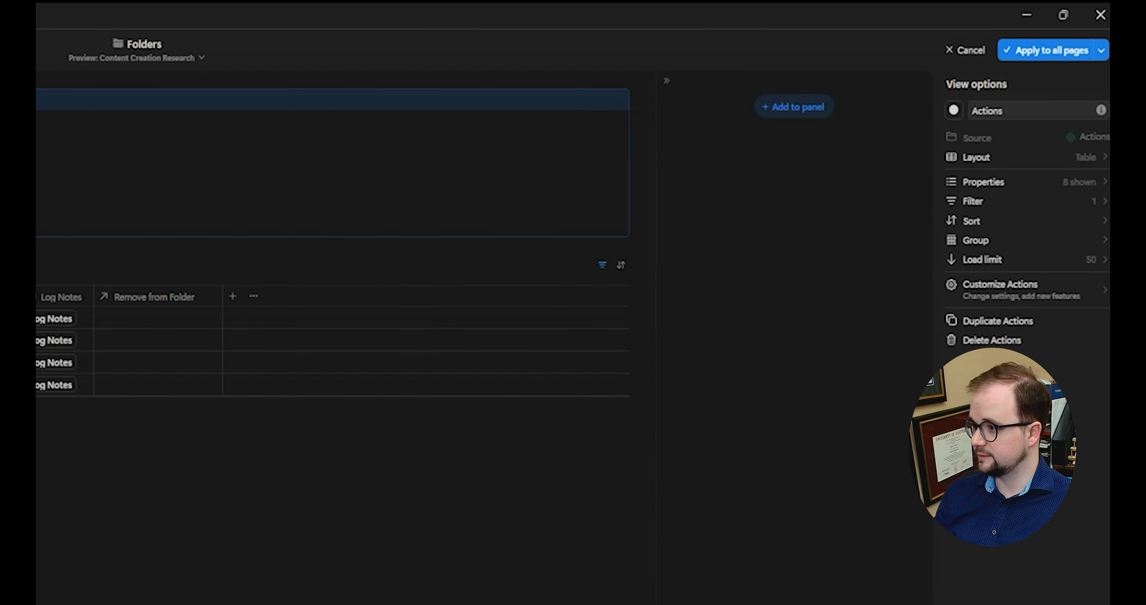
{"action": "left_click", "coordinate": [1004, 202]}
{"action": "left_click", "coordinate": [1003, 114]}
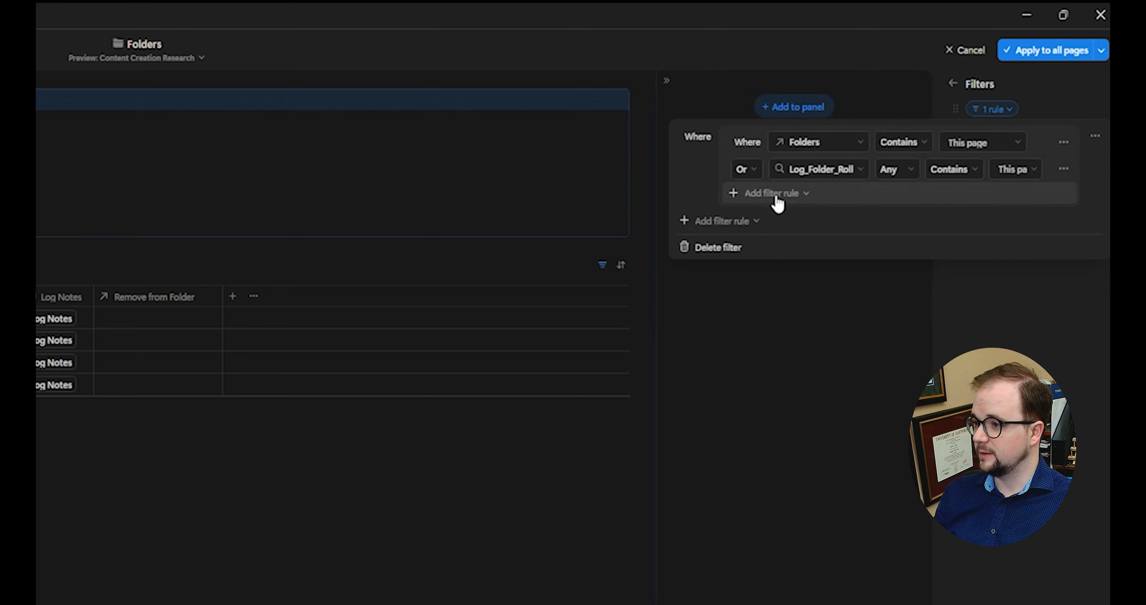
{"action": "left_click", "coordinate": [721, 221]}
{"action": "left_click", "coordinate": [752, 245]}
{"action": "left_click", "coordinate": [771, 227]}
{"action": "type", "text": "R"}
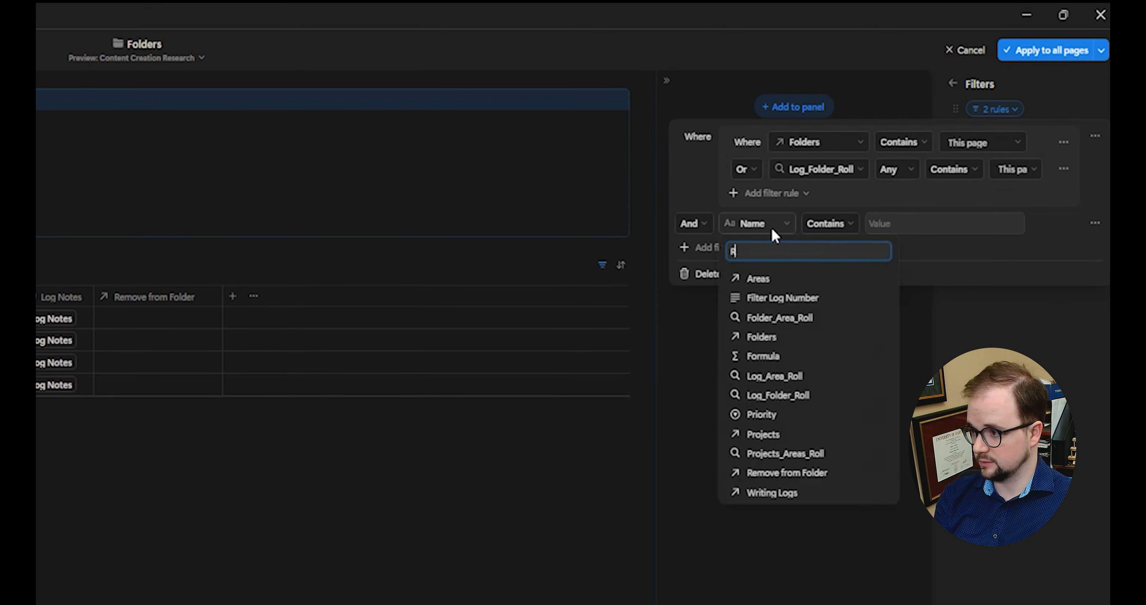
{"action": "type", "text": "em"}
{"action": "left_click", "coordinate": [779, 278]}
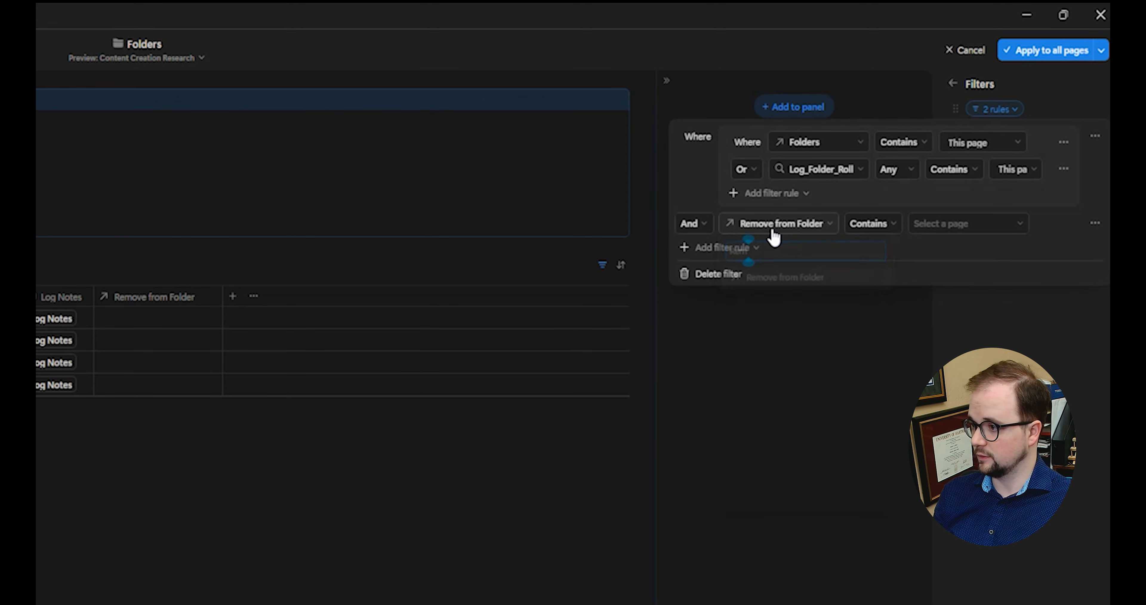
{"action": "left_click", "coordinate": [881, 234]}
{"action": "left_click", "coordinate": [875, 265]}
{"action": "left_click", "coordinate": [972, 224]}
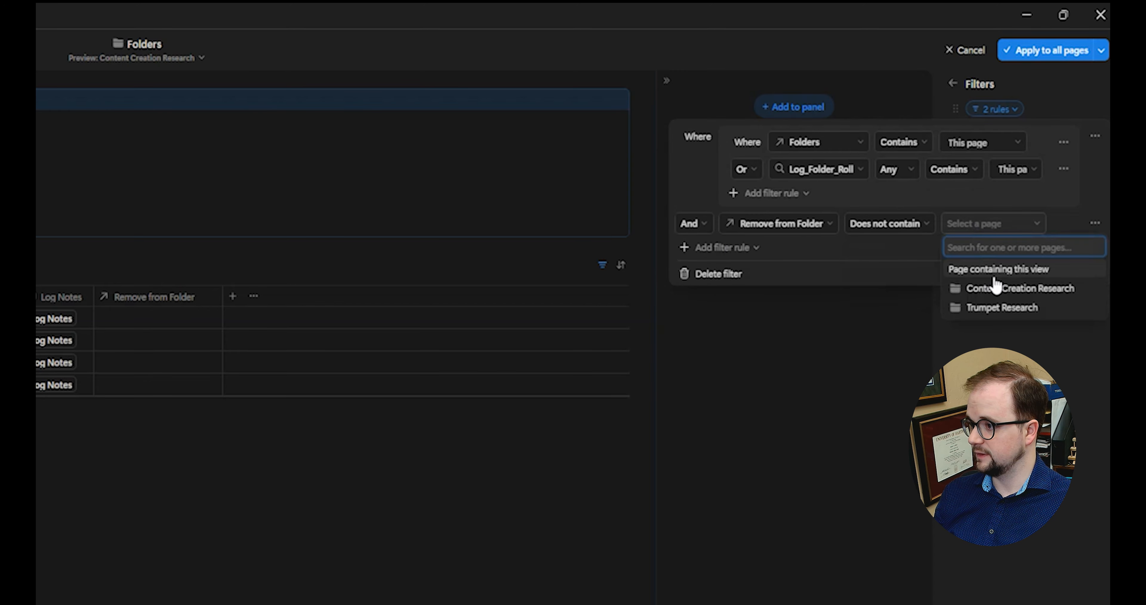
{"action": "left_click", "coordinate": [994, 278]}
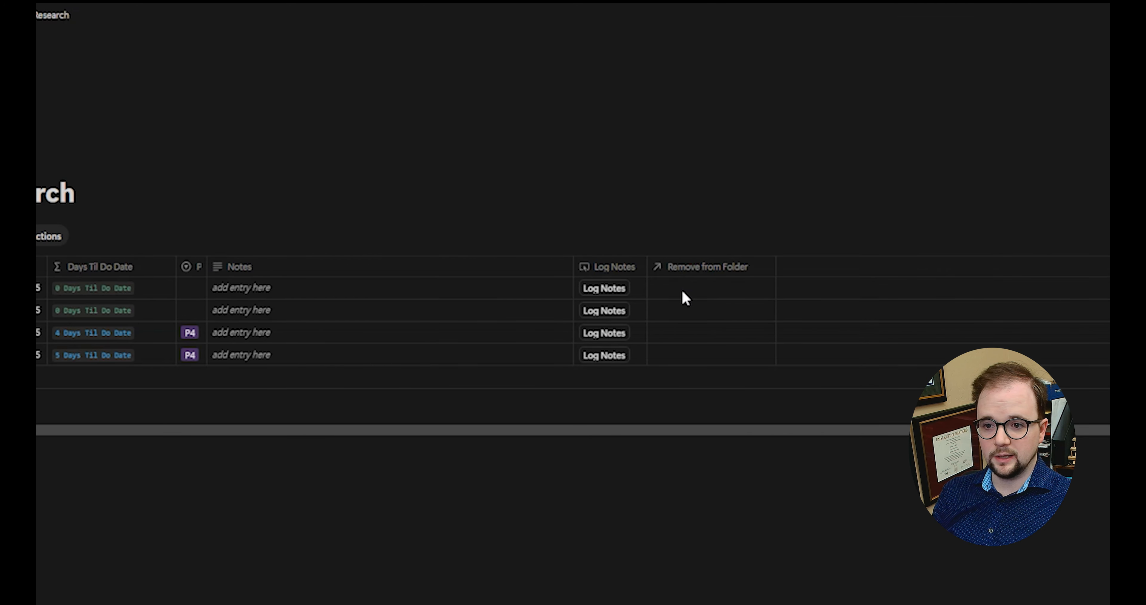
Step: Set the first action's Remove from Folder to Content Creation Research
{"action": "left_click", "coordinate": [687, 288]}
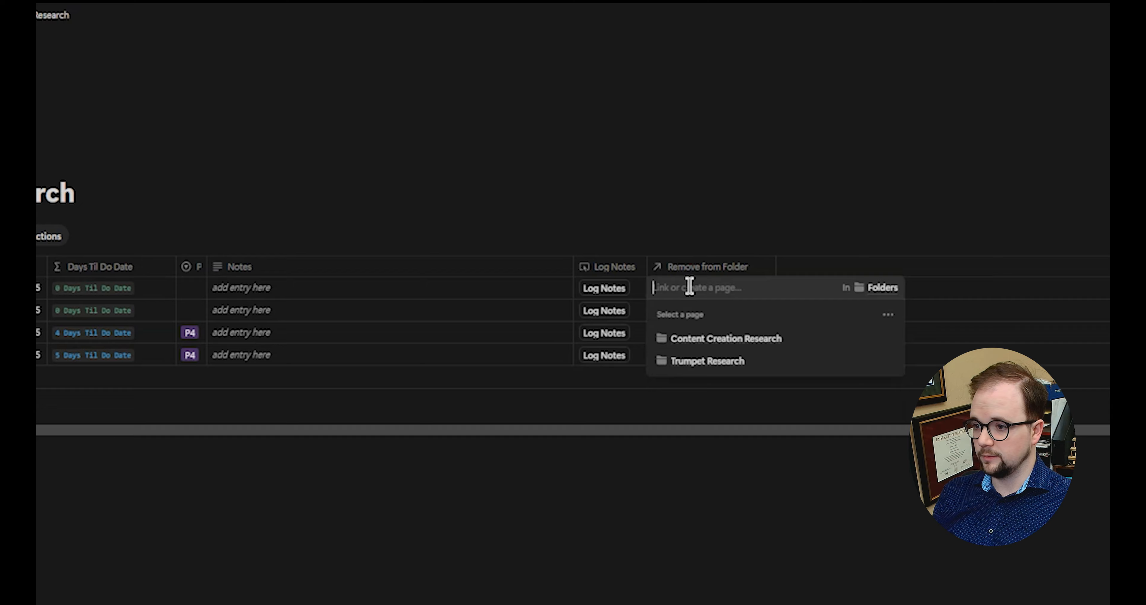
{"action": "left_click", "coordinate": [804, 339]}
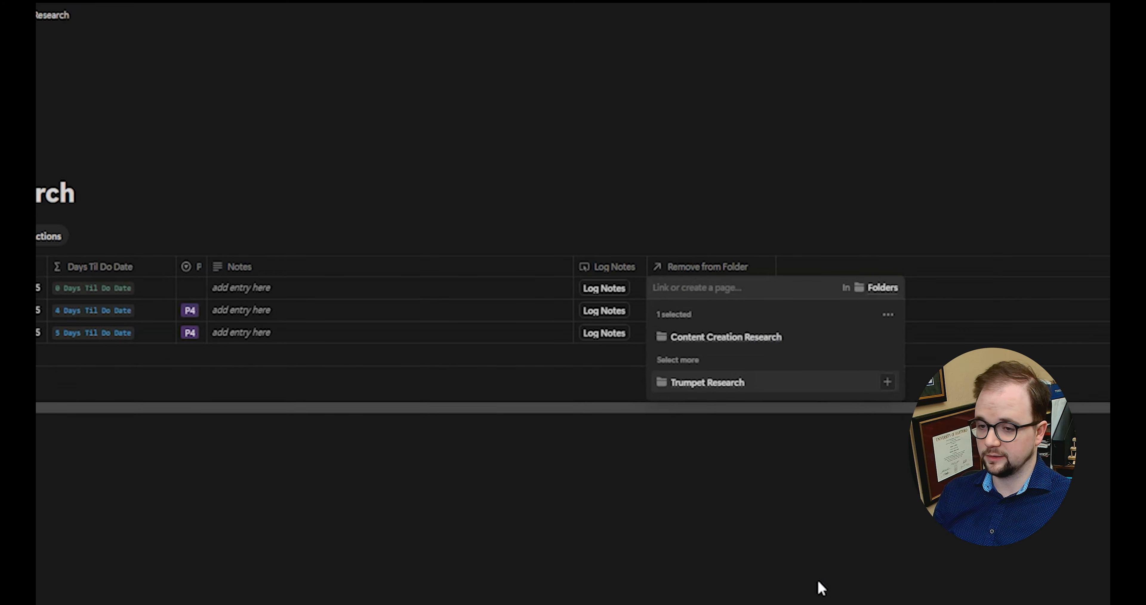
{"action": "key", "text": "Escape"}
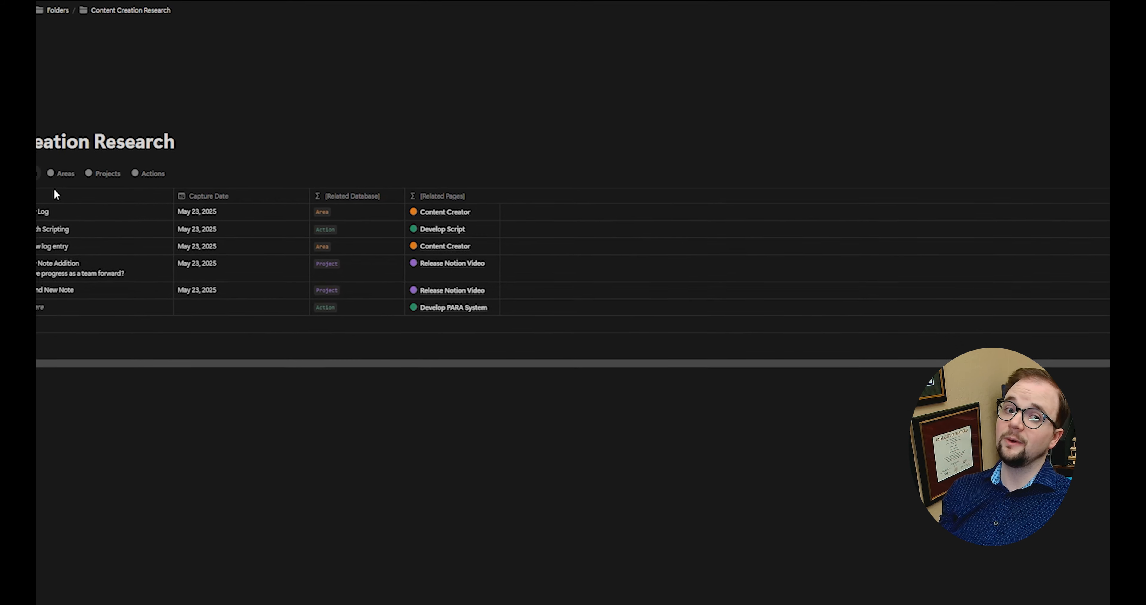